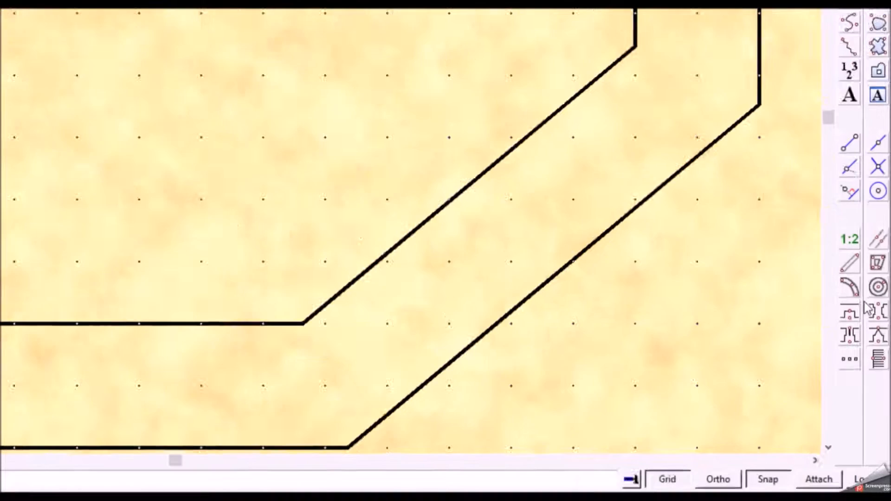
- Add boxed alcoves with square columns, column width 2, alcove width 10, depth 4, one outward and one inward along the inner outline's upper wall
click(850, 274)
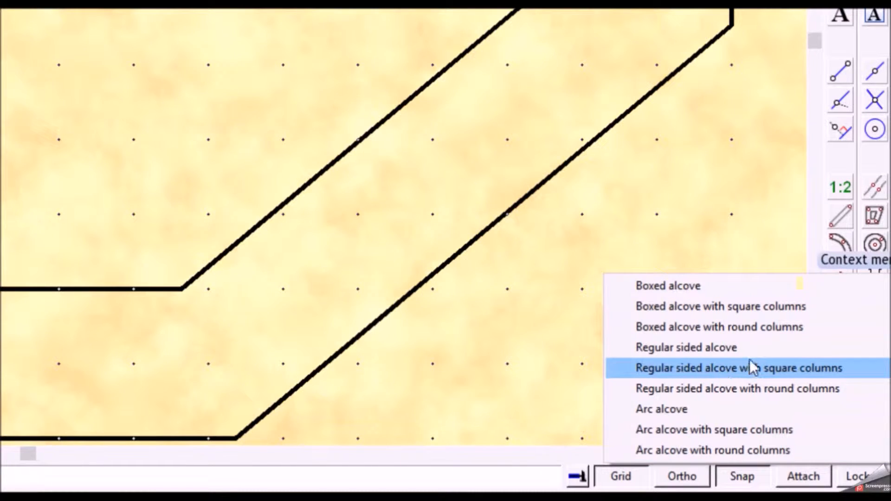
click(742, 306)
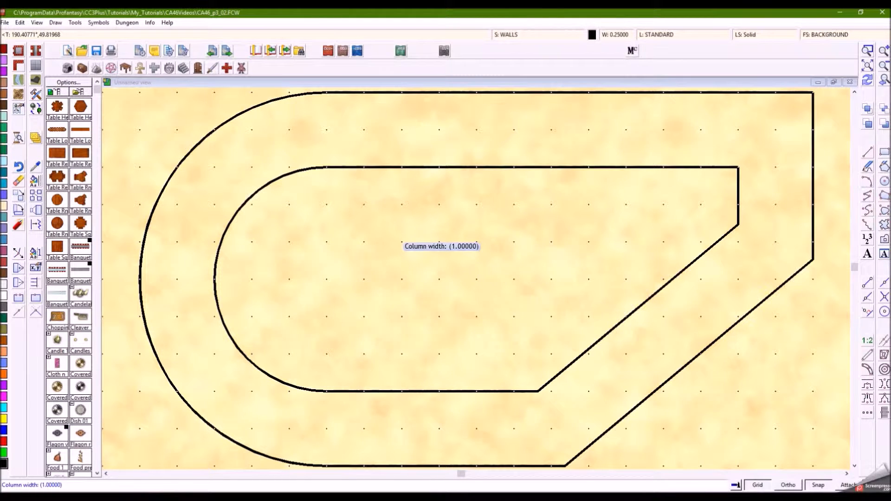
text(2)
key(Return)
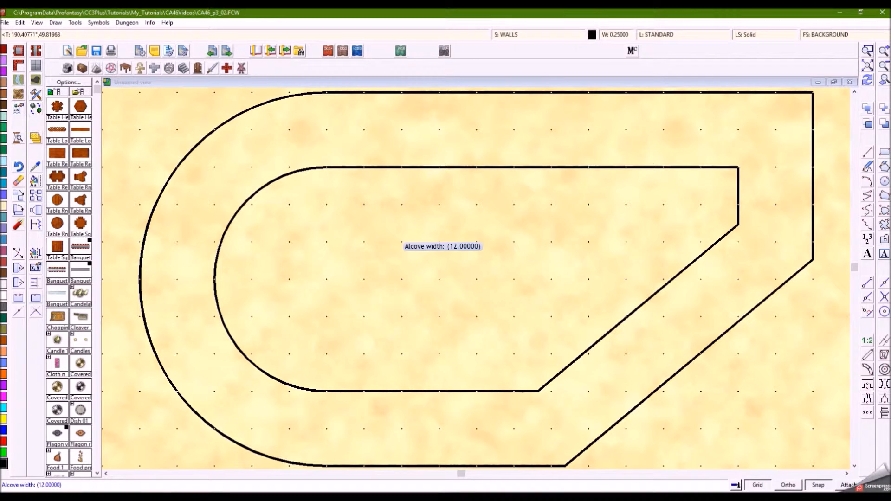
key(Return)
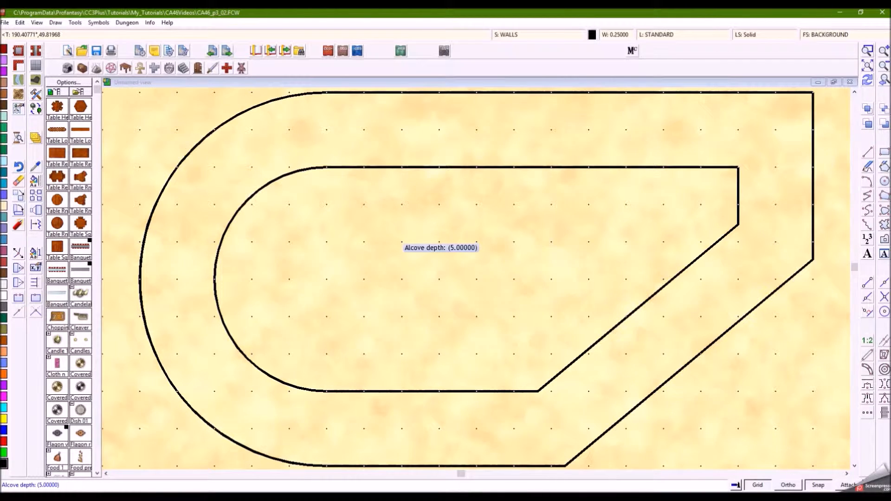
text(4)
key(Return)
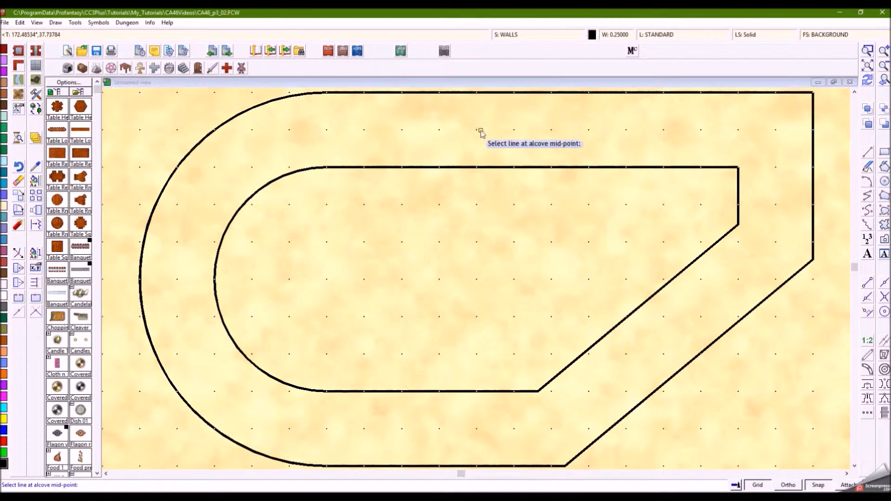
click(440, 168)
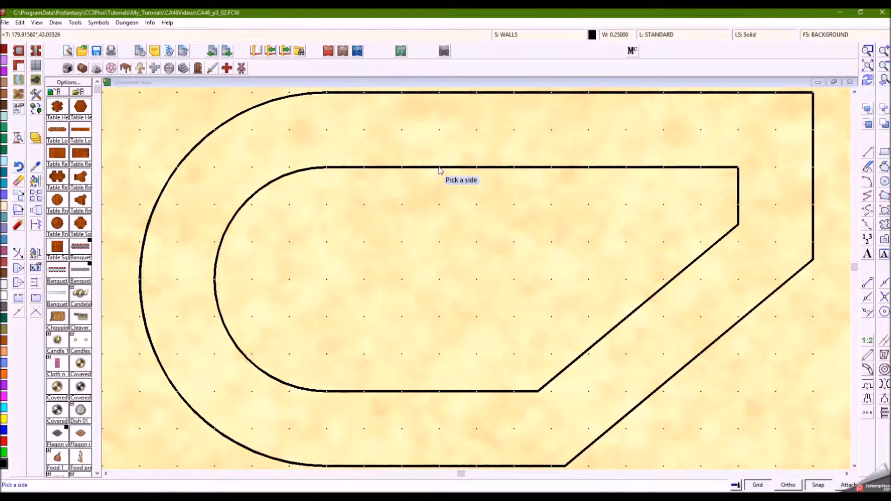
click(441, 129)
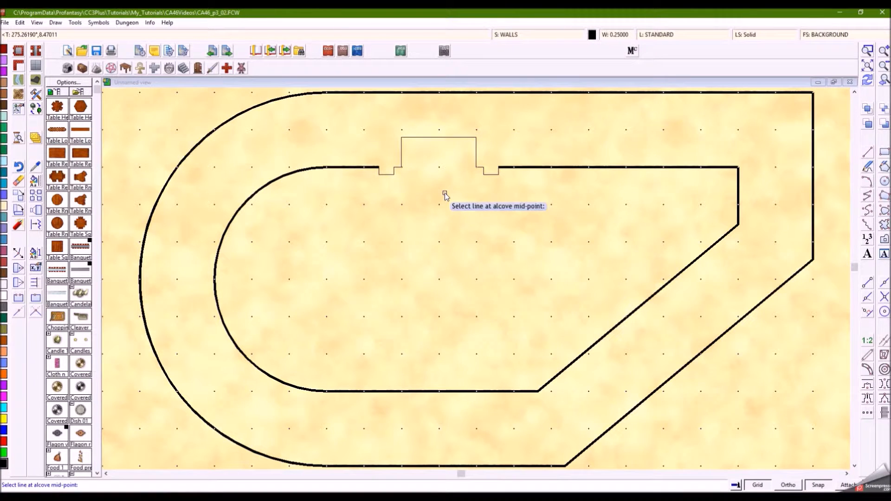
click(589, 168)
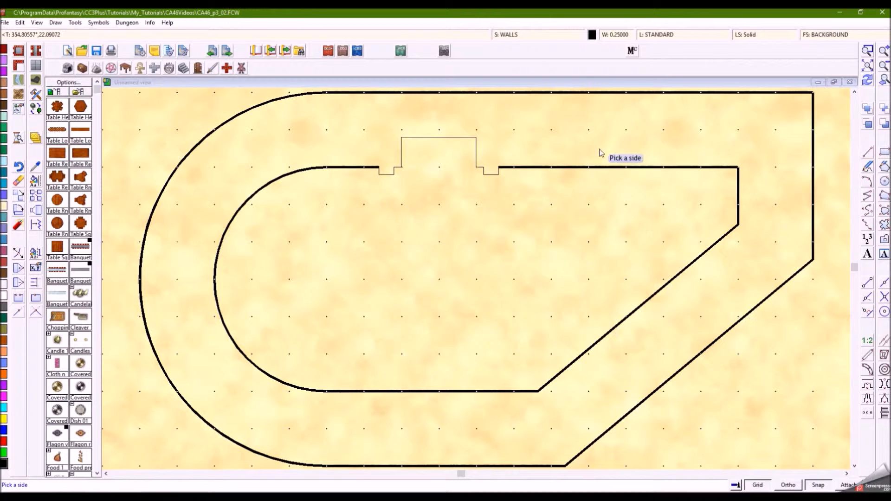
click(594, 202)
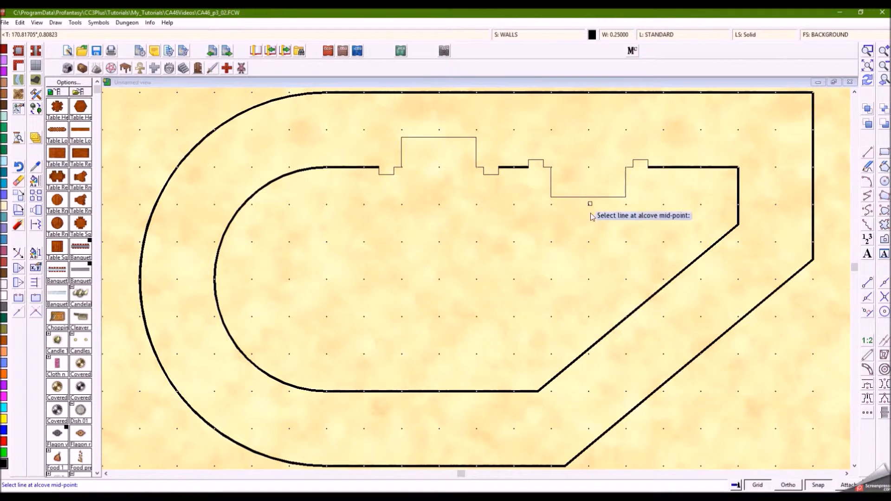
- Try the same alcove on the inner outline's short vertical wall, and add one facing outward at the middle of its curved wall
click(738, 200)
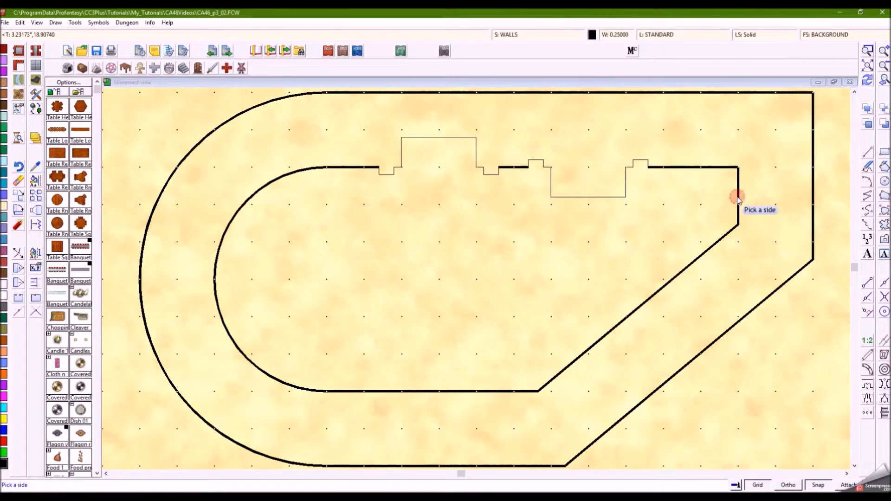
click(772, 197)
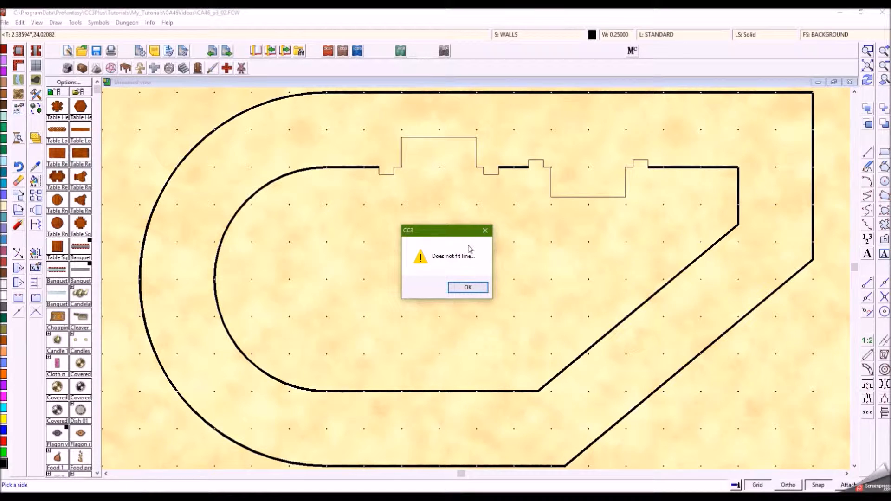
click(472, 287)
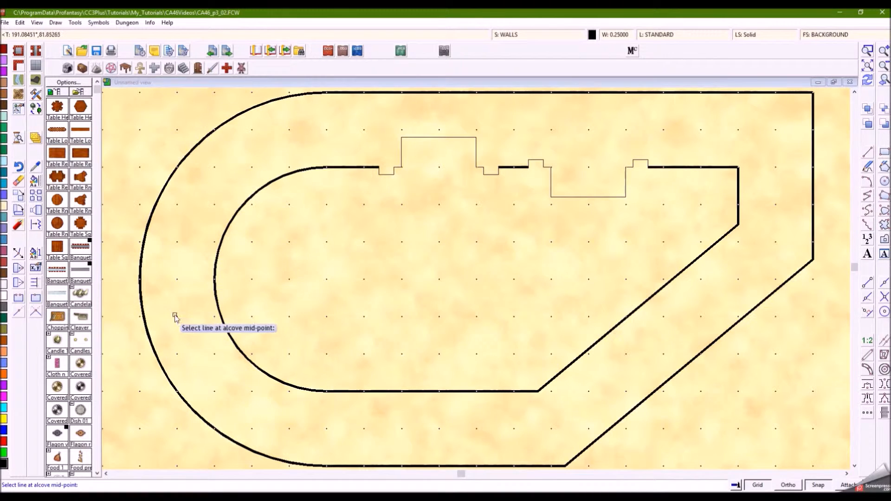
click(214, 280)
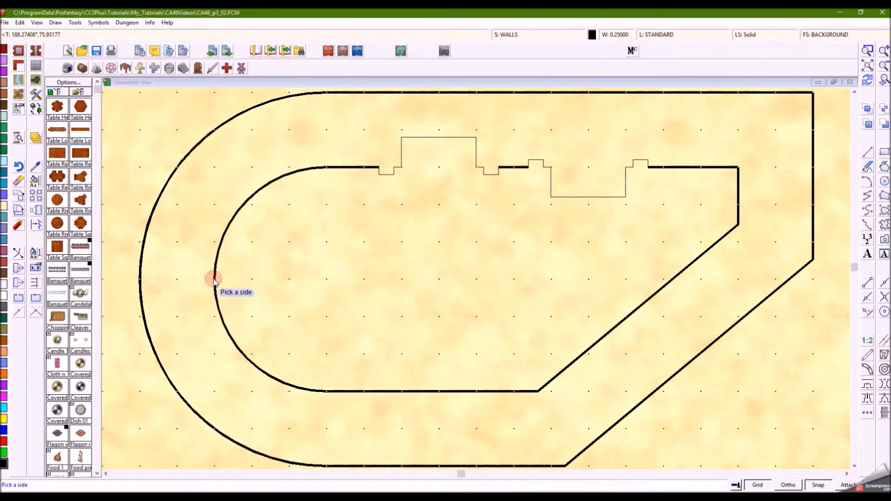
click(177, 282)
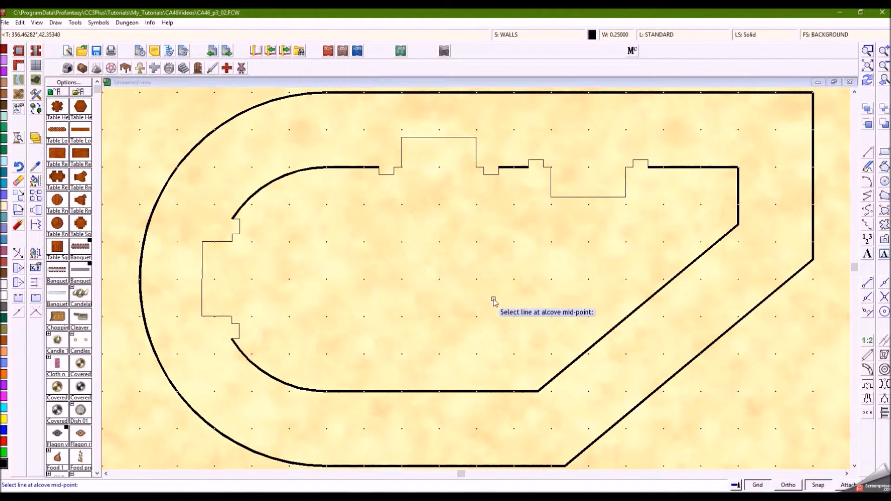
- Add an arc alcove with round columns, column radius 1 and alcove width 12, facing outward on the inner outline's lower wall
click(869, 387)
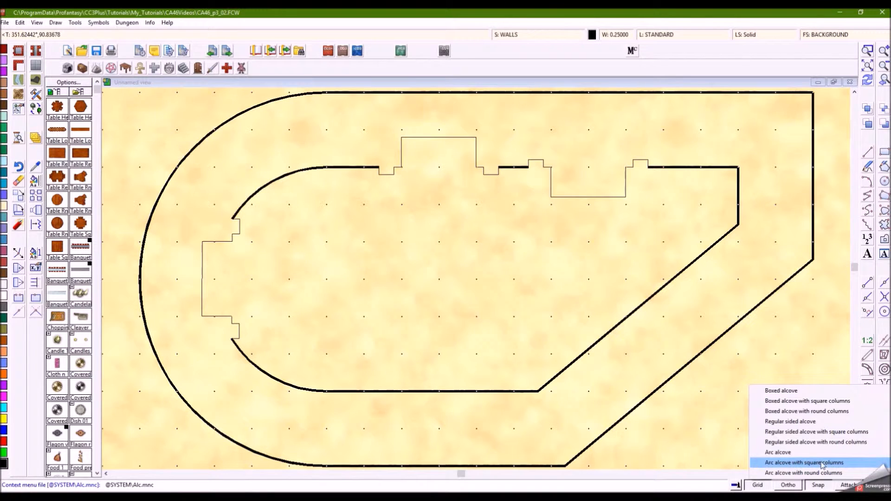
click(818, 464)
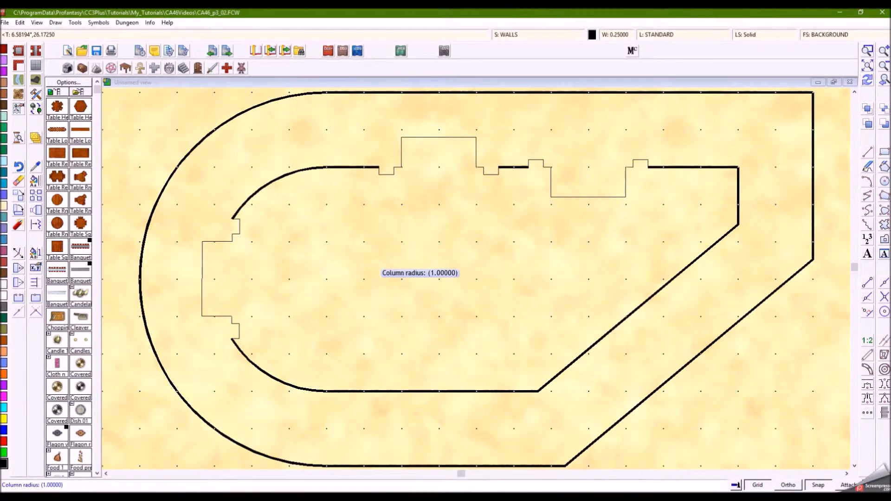
key(Return)
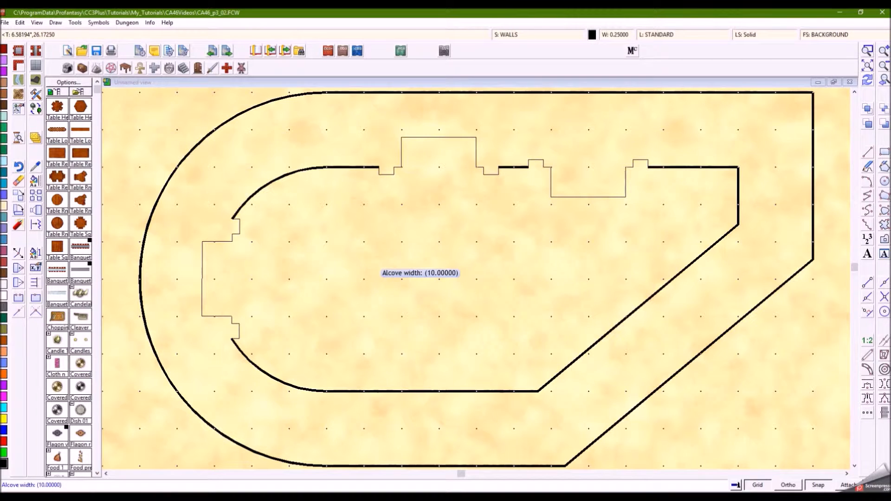
text(12)
key(Return)
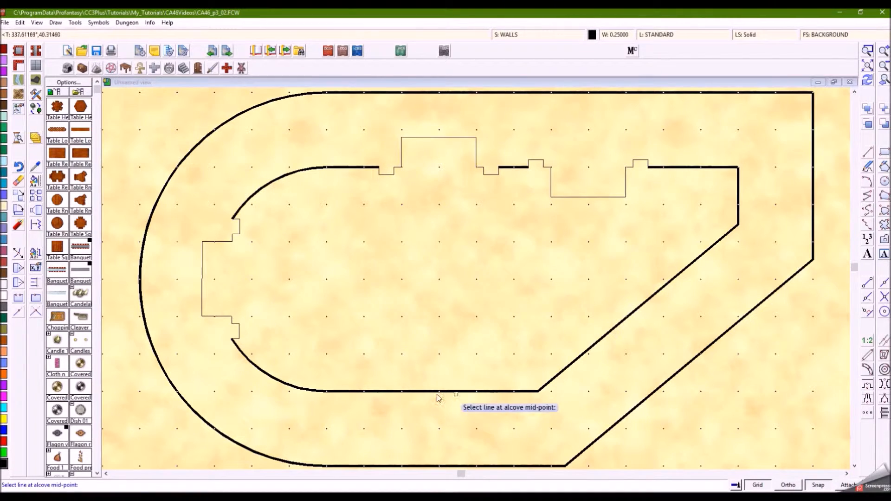
click(402, 394)
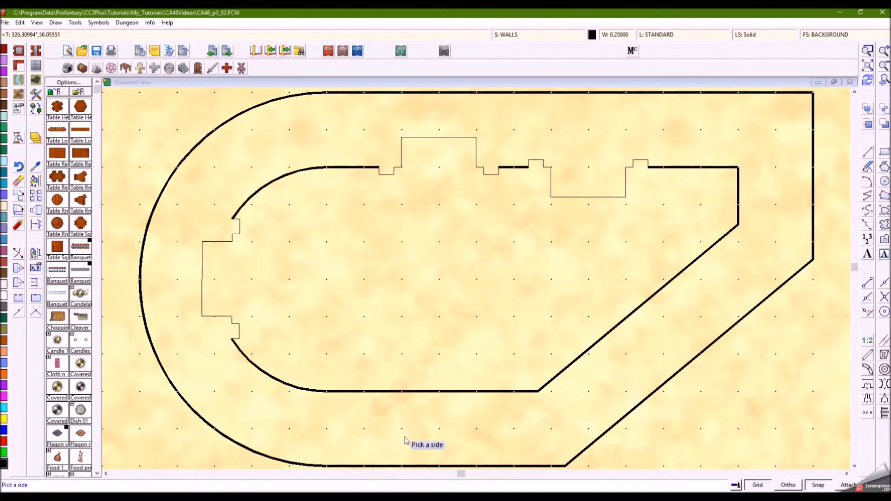
click(405, 438)
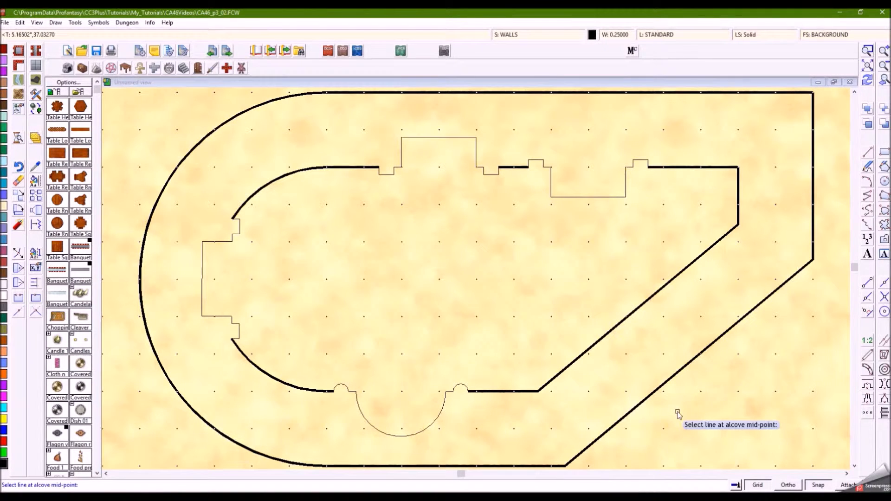
- Repeat the 12-wide arc alcove with round columns on the inner outline's diagonal wall, facing outward
right_click(635, 308)
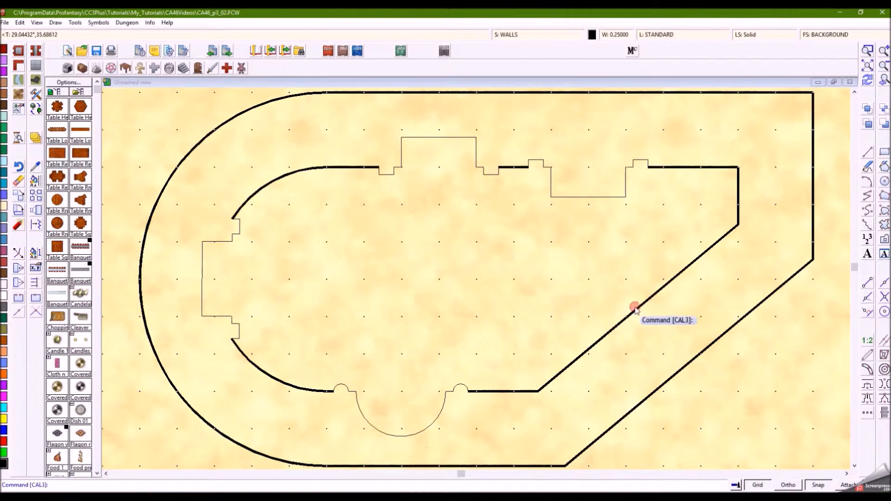
right_click(669, 344)
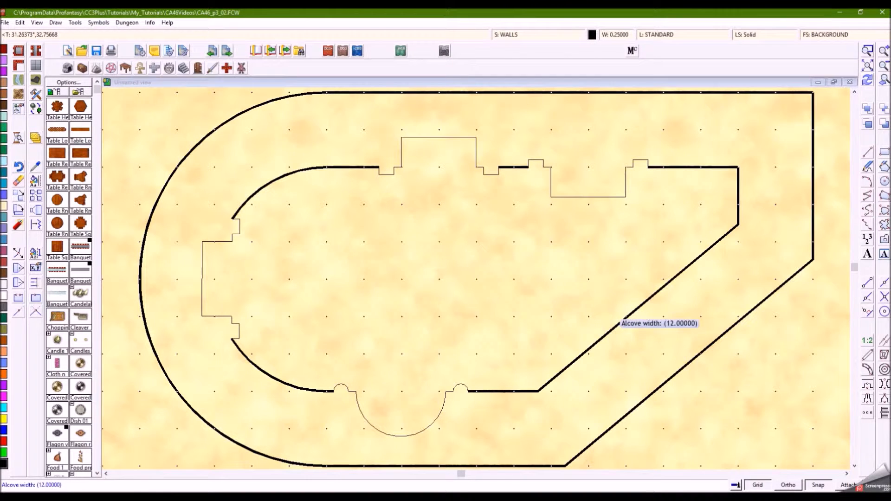
right_click(640, 327)
click(636, 315)
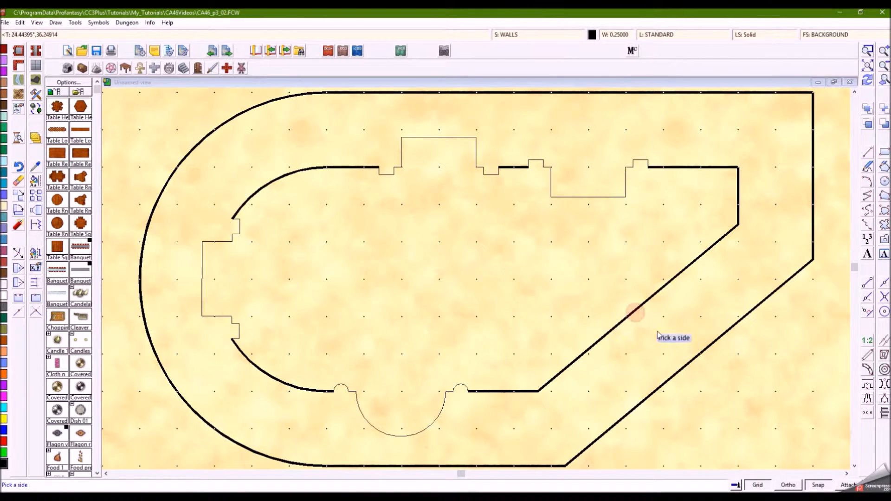
click(640, 319)
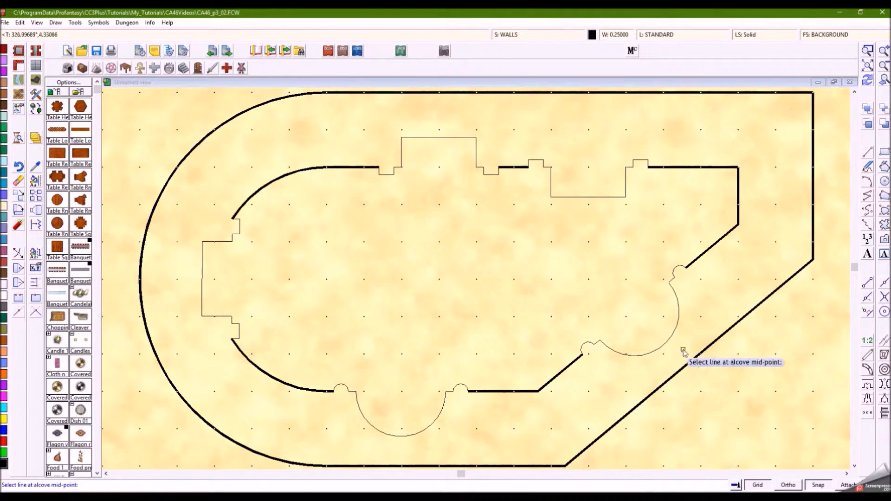
right_click(745, 387)
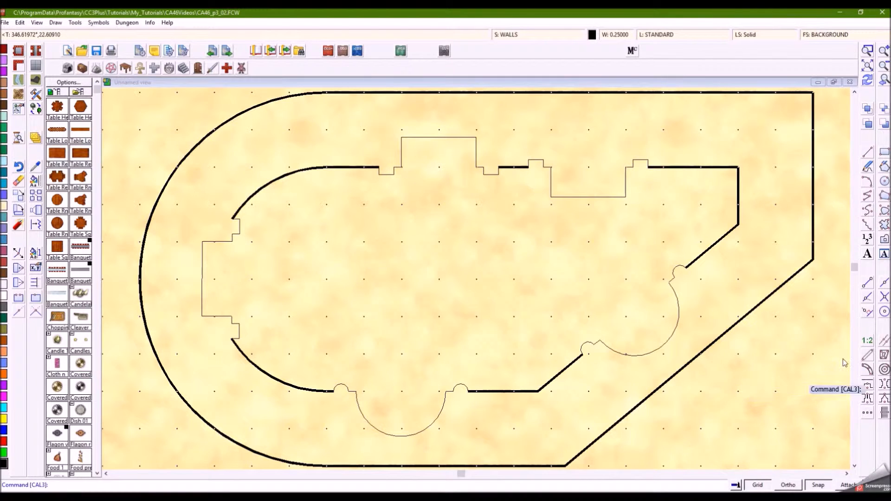
- Try a 12-wide boxed alcove on the outer outline's diagonal wall, facing inward across the inner wall, and undo it
click(871, 385)
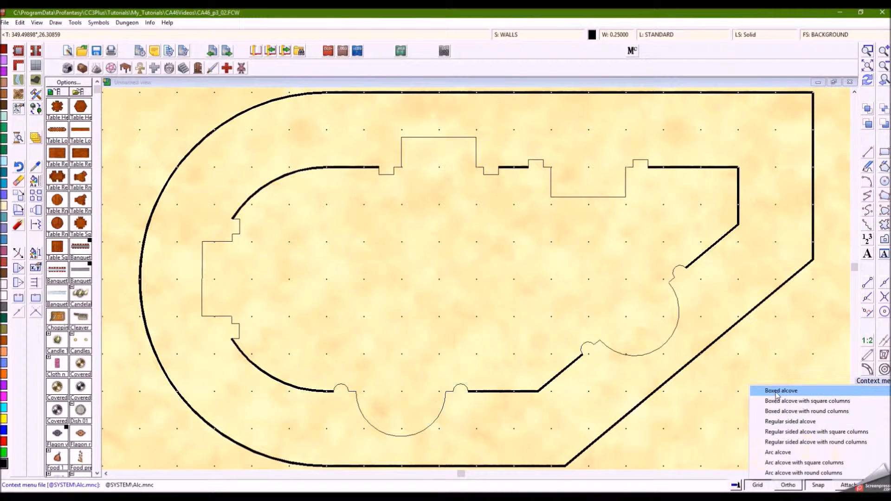
click(777, 390)
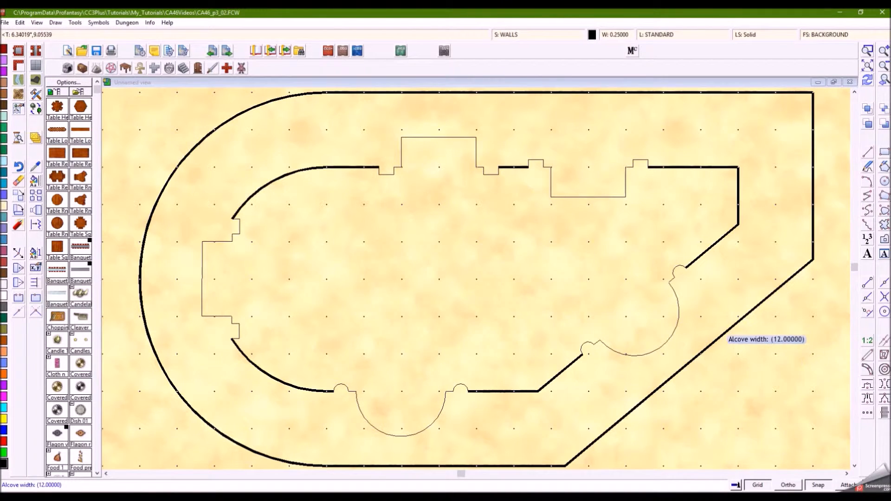
key(Return)
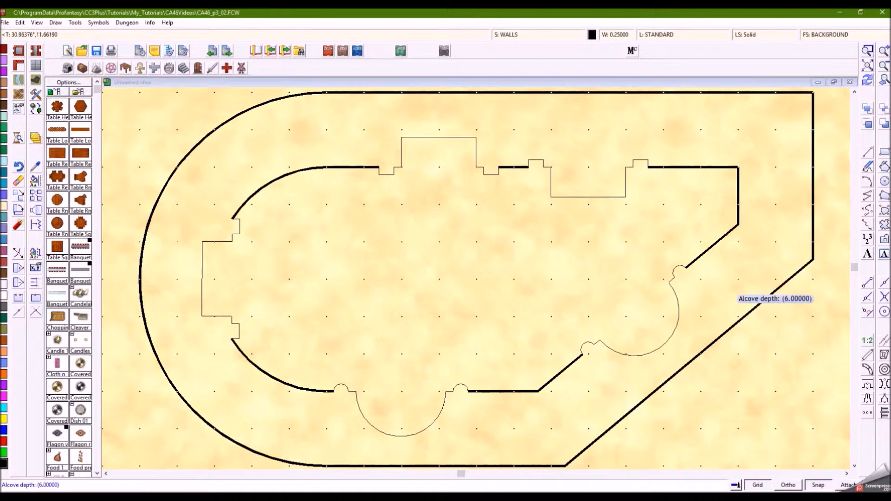
key(Return)
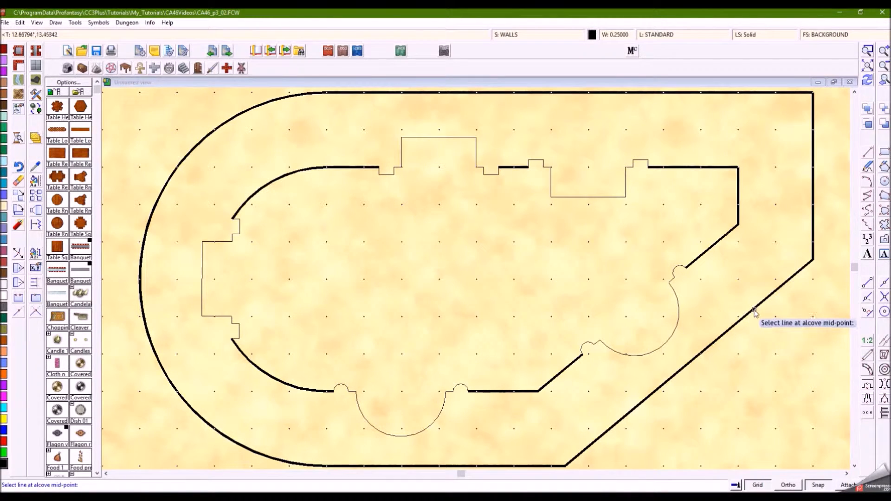
click(752, 314)
click(717, 275)
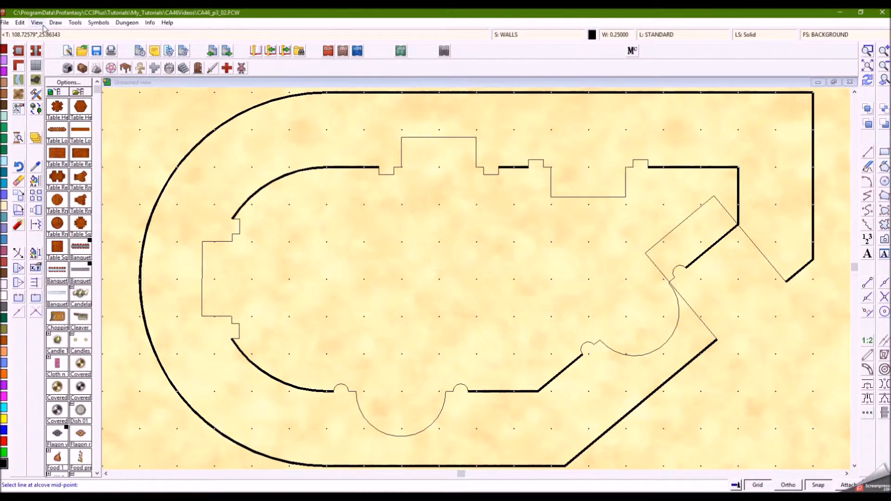
click(20, 22)
click(20, 34)
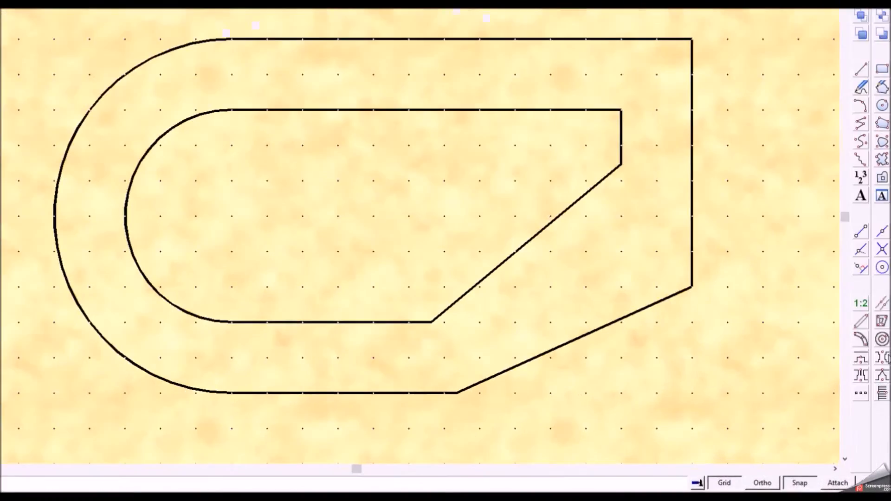
- Add a door with round columns through the upper walls, using column radius 1, inner width 9 and outer width 10
click(883, 360)
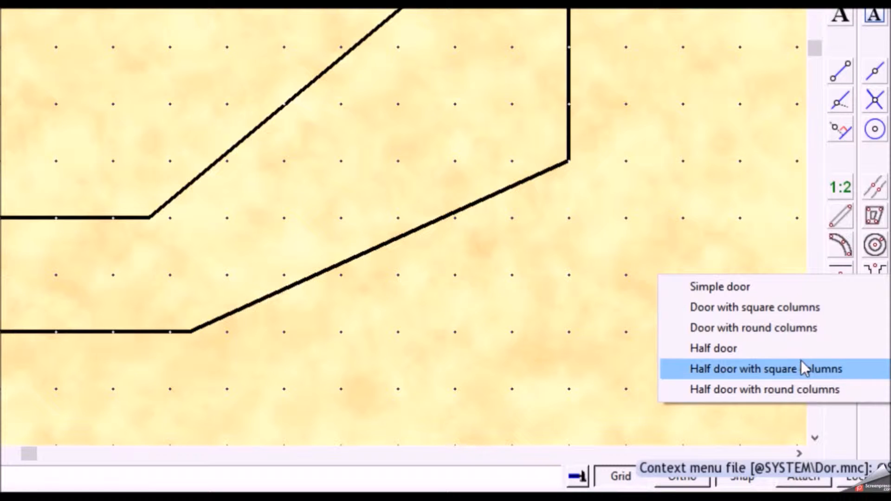
click(784, 327)
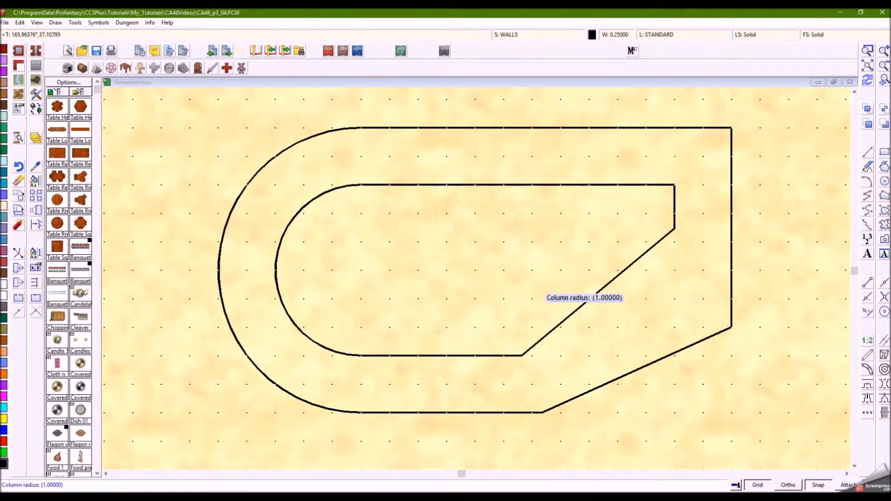
key(Return)
key(Return)
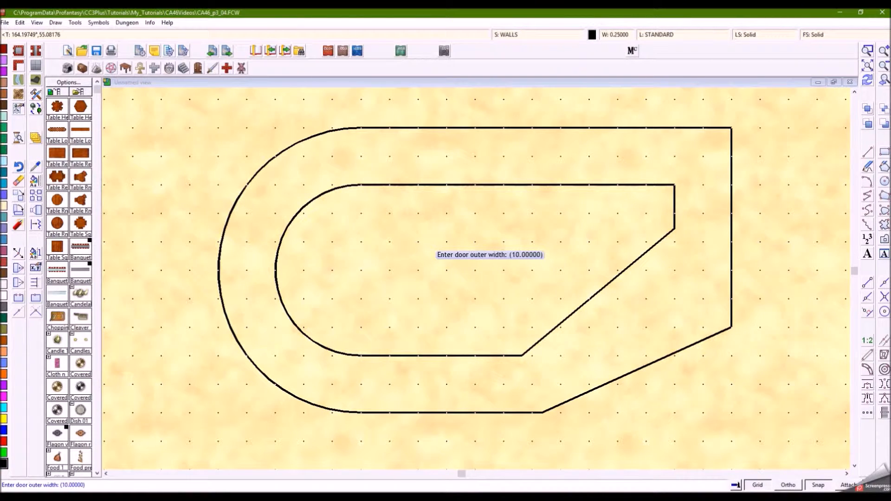
key(Return)
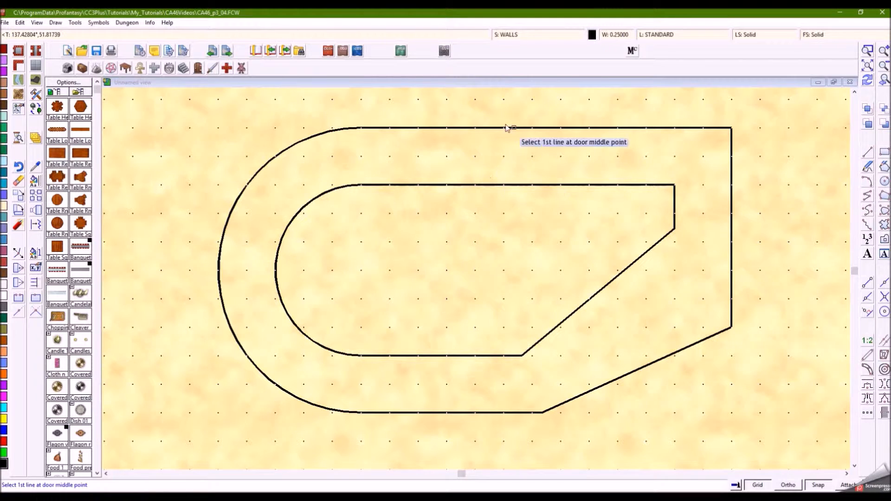
click(475, 185)
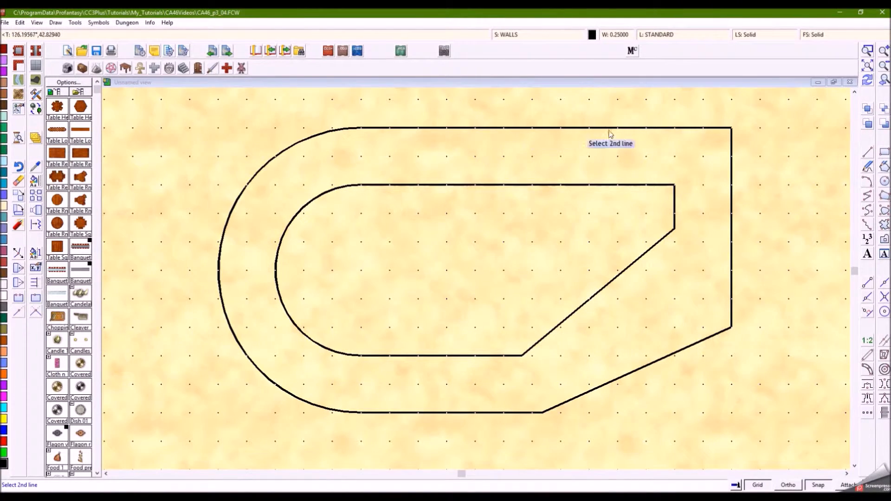
click(634, 132)
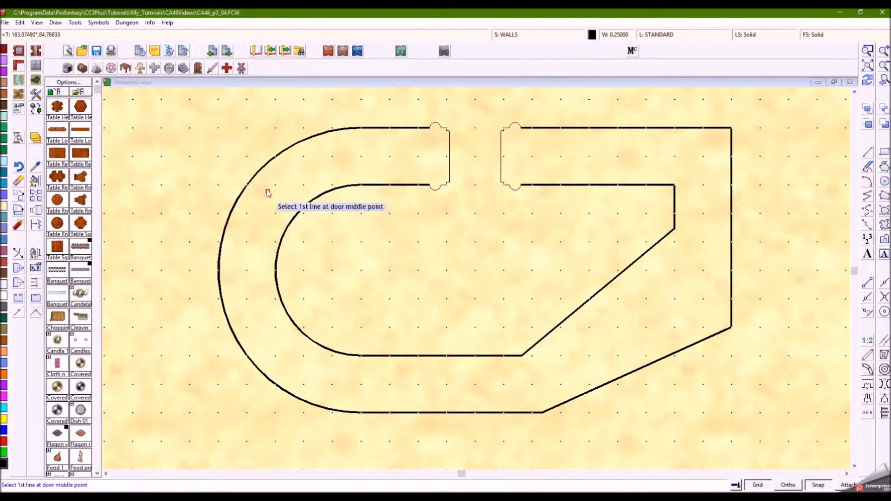
- Add another round-column door with the same settings through the upper part of the curved walls
click(249, 185)
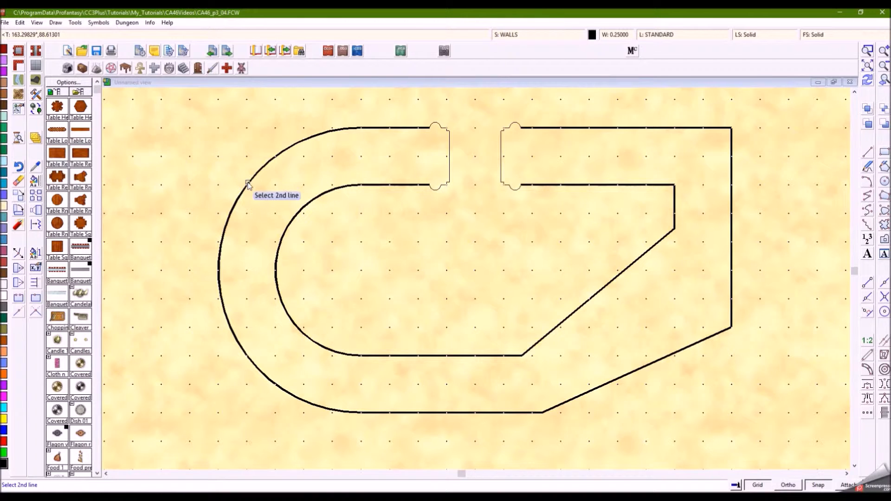
click(279, 301)
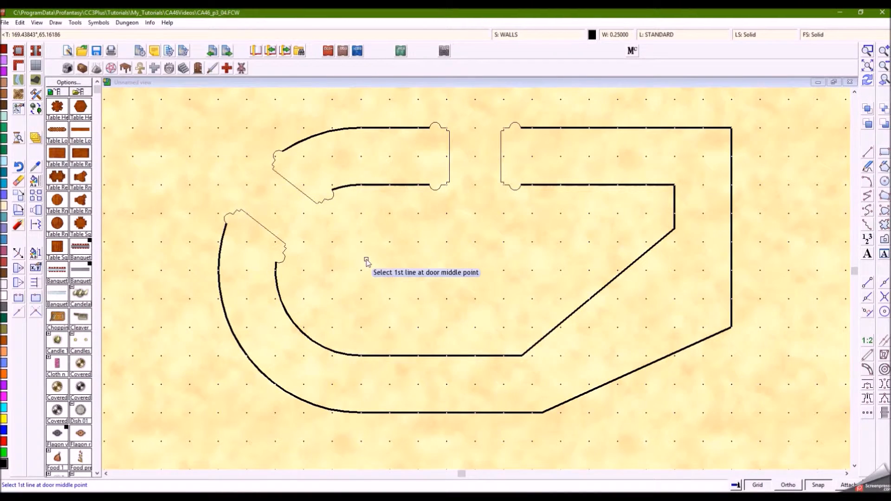
right_click(477, 262)
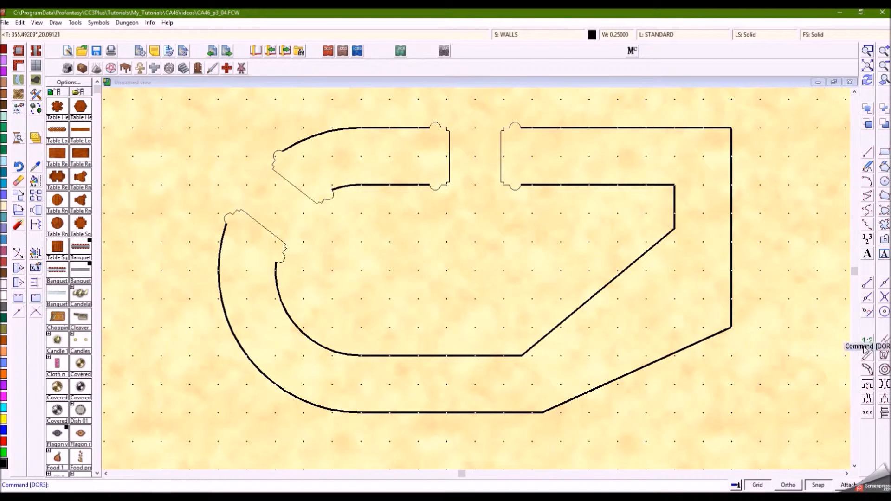
- Add a door with square columns through the lower horizontal walls, using column width 2 and inner width 5
click(883, 389)
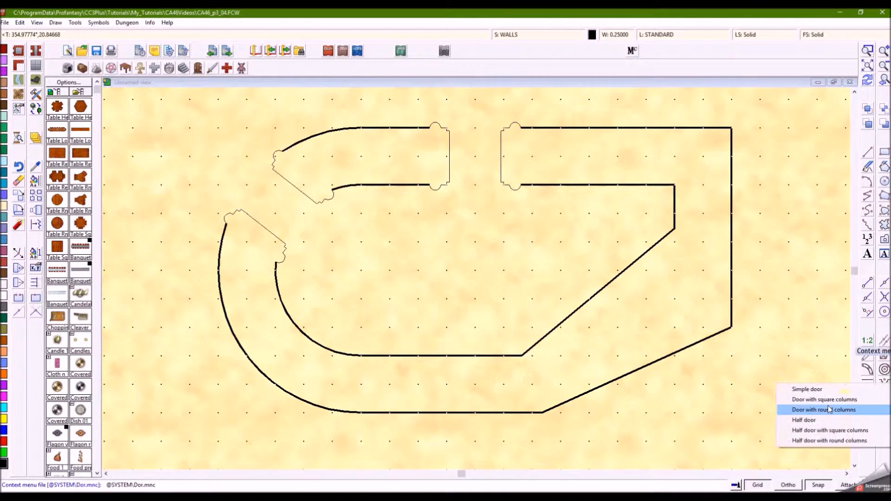
click(825, 400)
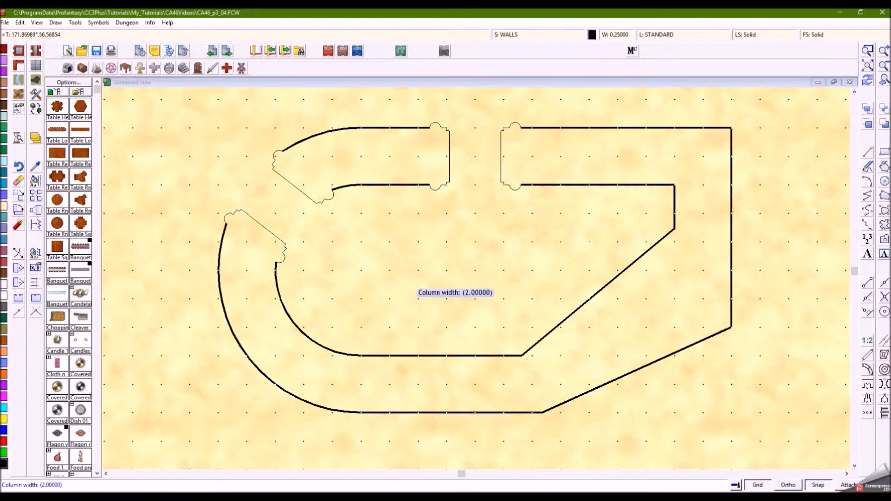
key(Return)
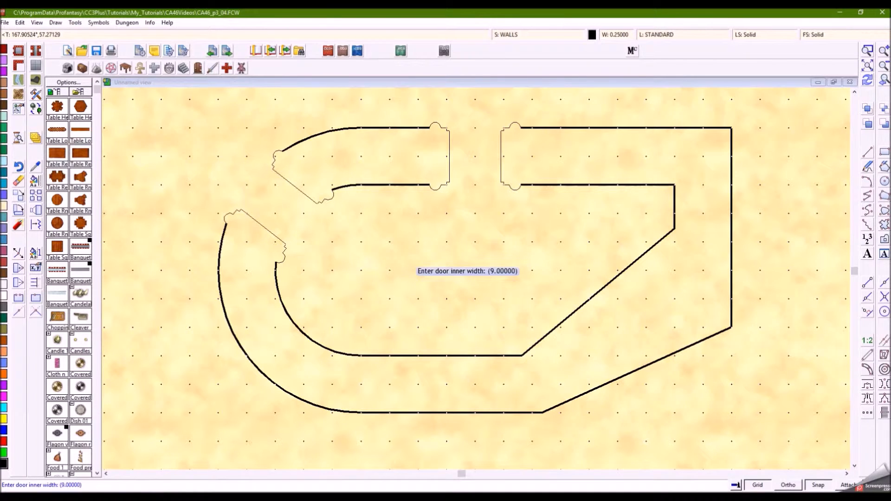
text(5)
key(Return)
key(Return)
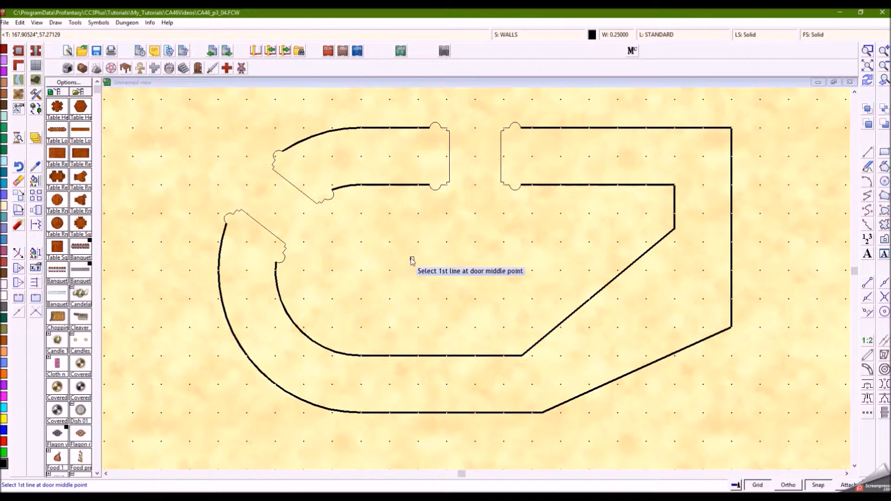
click(418, 356)
click(442, 412)
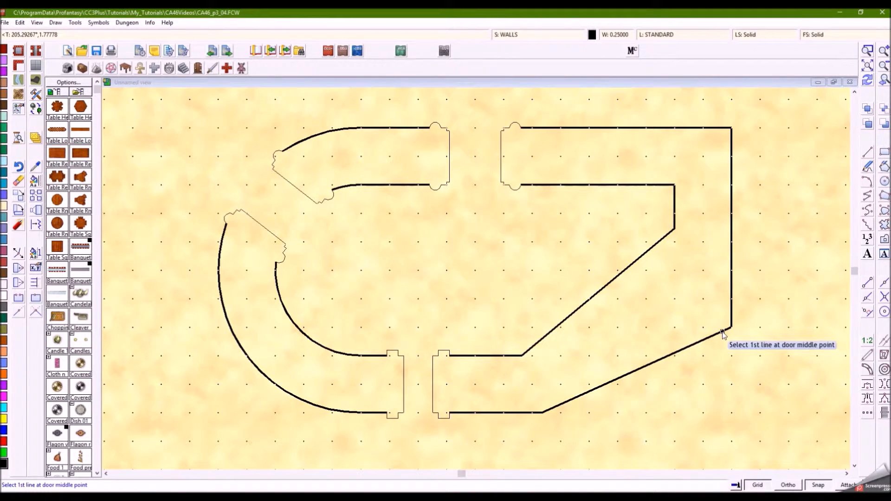
- Add a half door with inner width 5 at the middle of the inner outline's diagonal wall, facing the outer wall
right_click(871, 389)
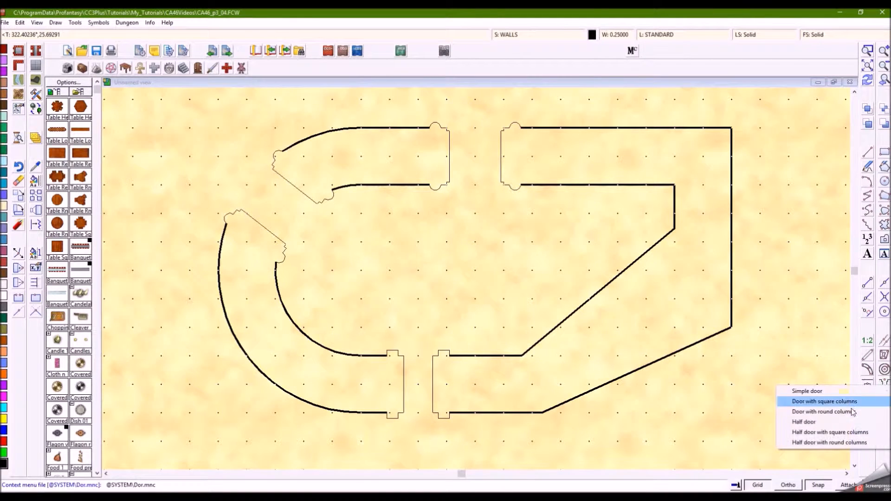
click(825, 432)
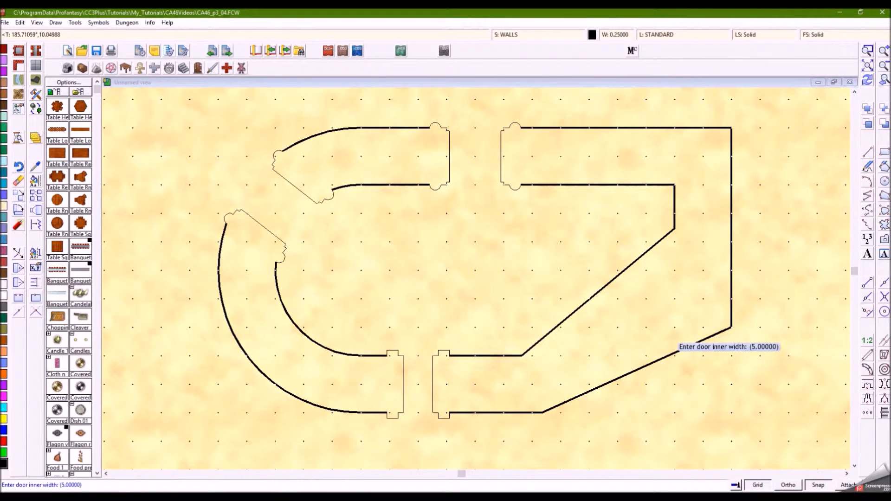
key(Return)
key(Return)
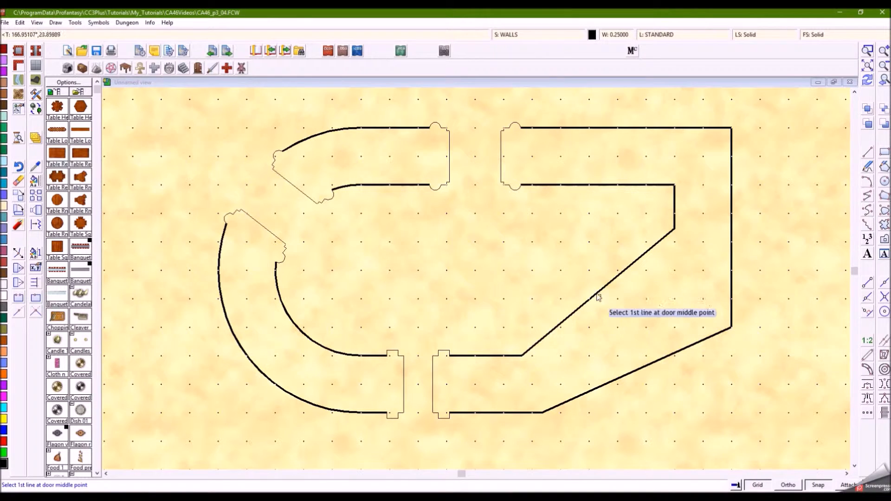
click(597, 293)
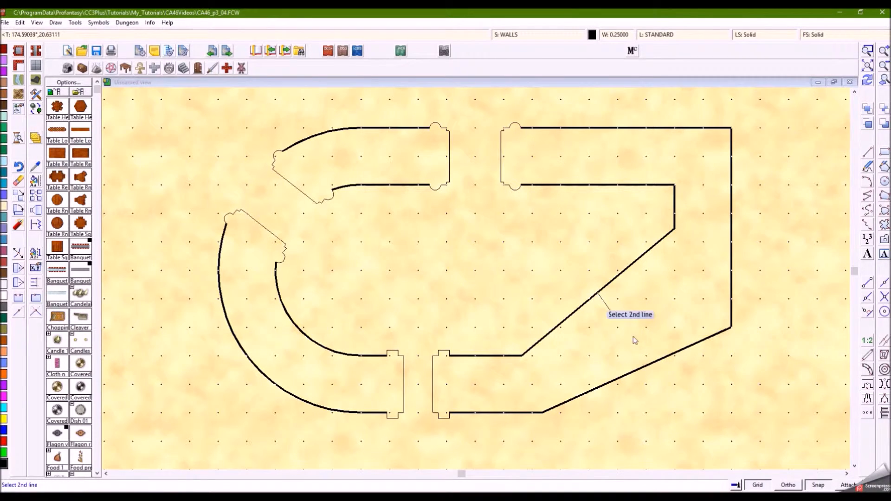
click(650, 365)
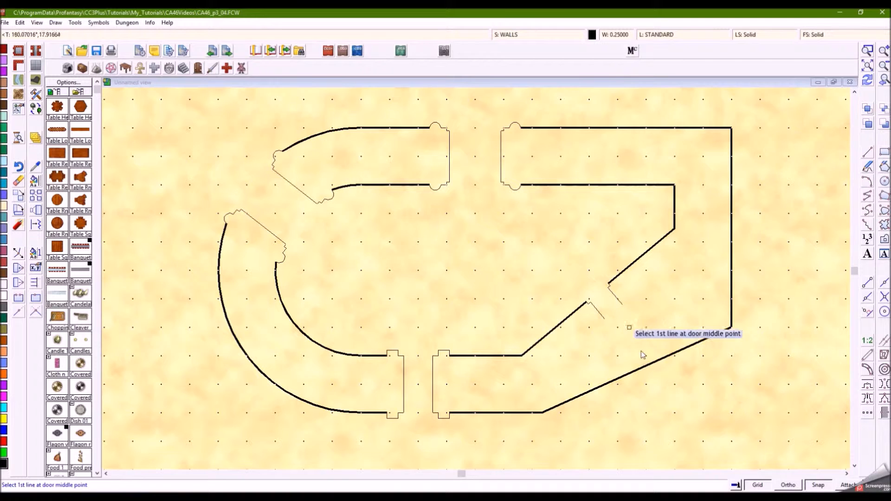
- Add a matching half door on the outer outline's diagonal wall, facing the inner wall
click(649, 365)
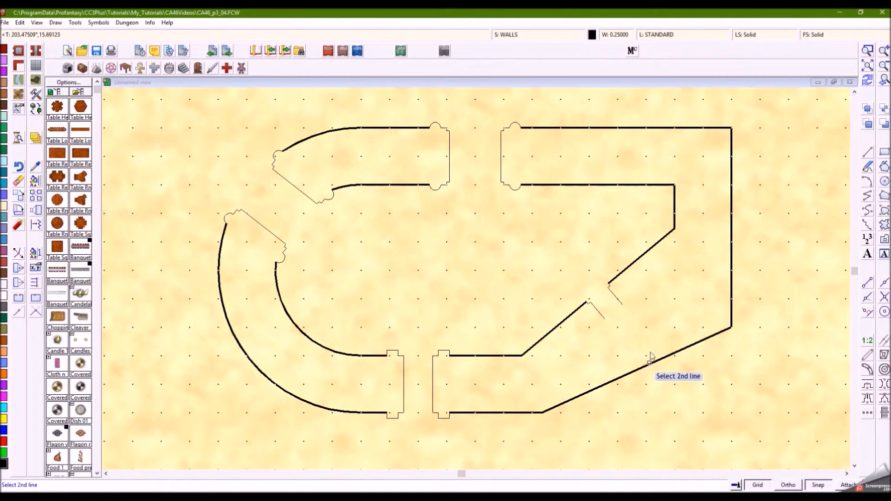
click(629, 266)
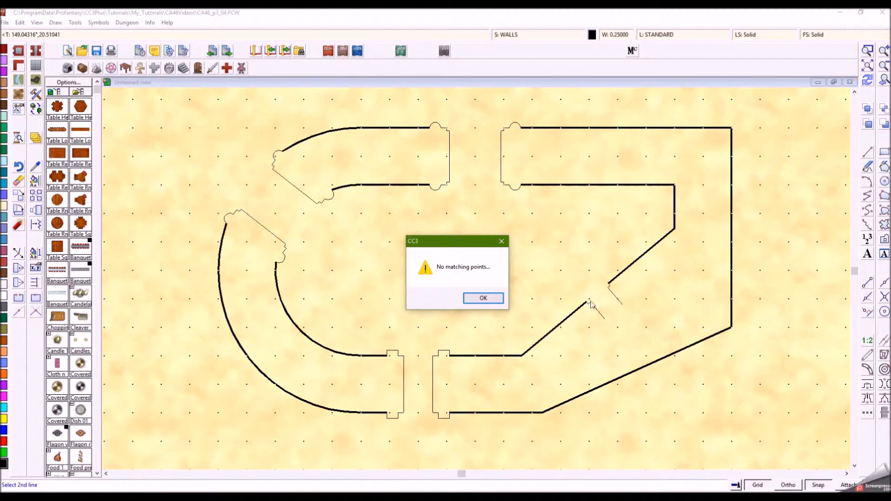
click(483, 298)
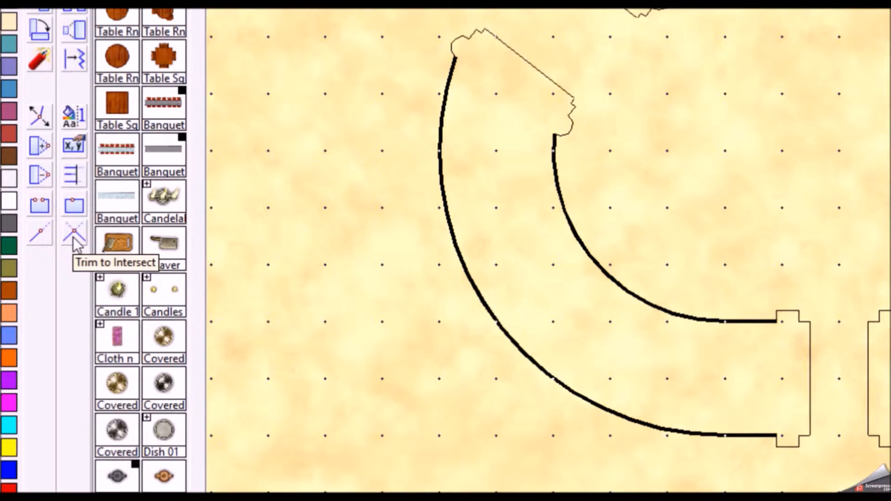
- Join the side lines of the two half doors with Trim to Intersect, one pair on each side of the opening
click(74, 237)
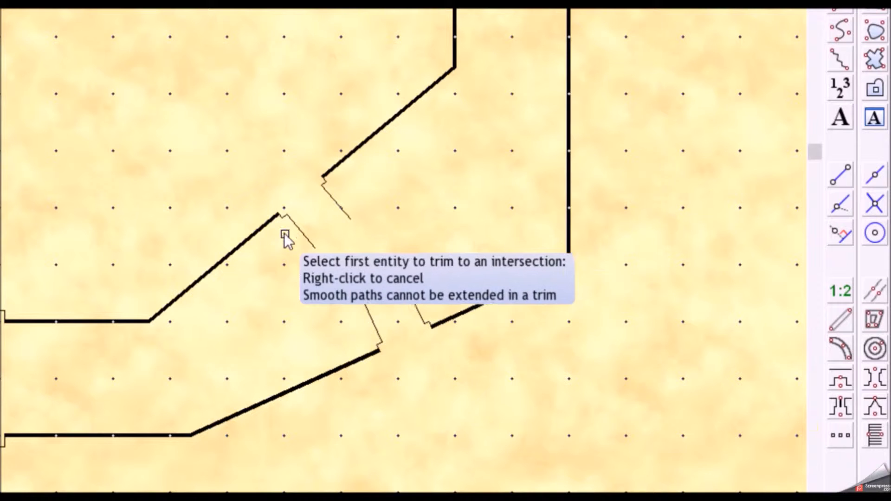
click(311, 244)
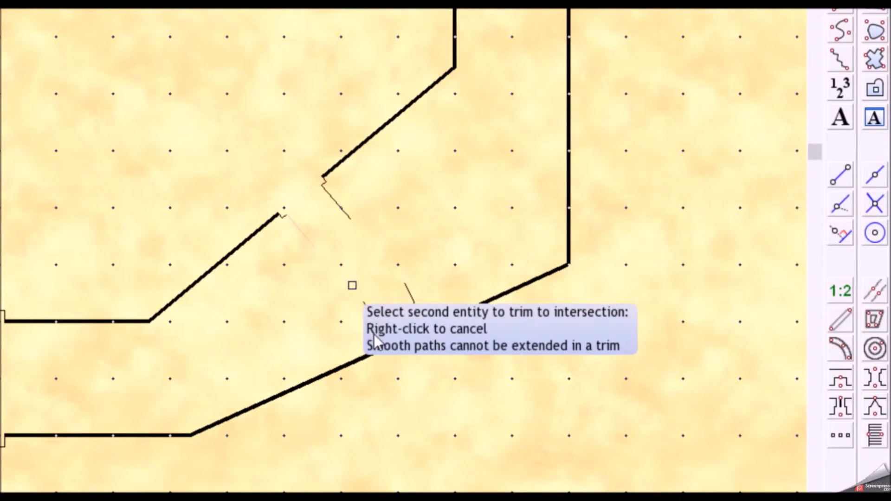
click(367, 315)
key(Return)
click(338, 204)
click(409, 293)
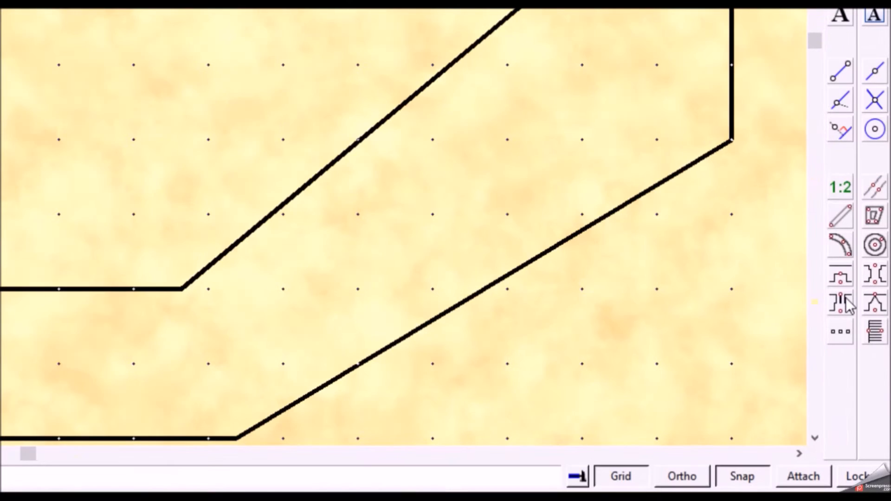
- Add a simple window through the upper walls with alcove width 10, alcove depth 6 and separator number 2
right_click(845, 300)
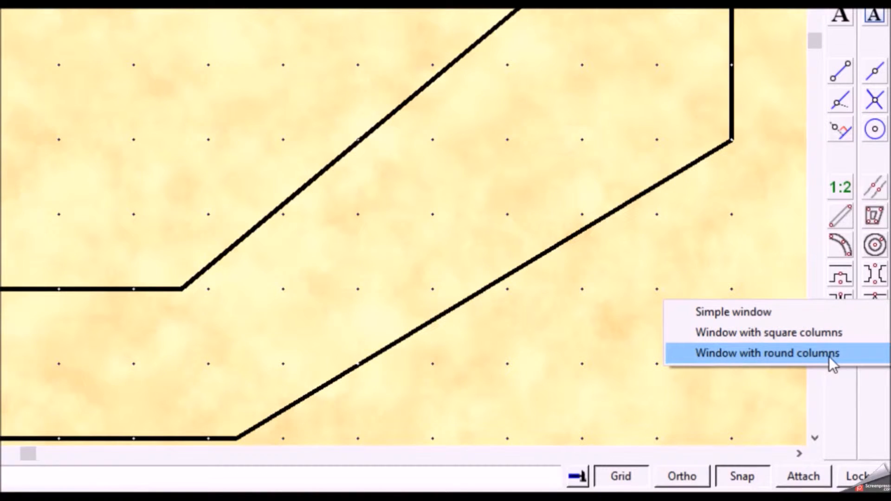
click(748, 312)
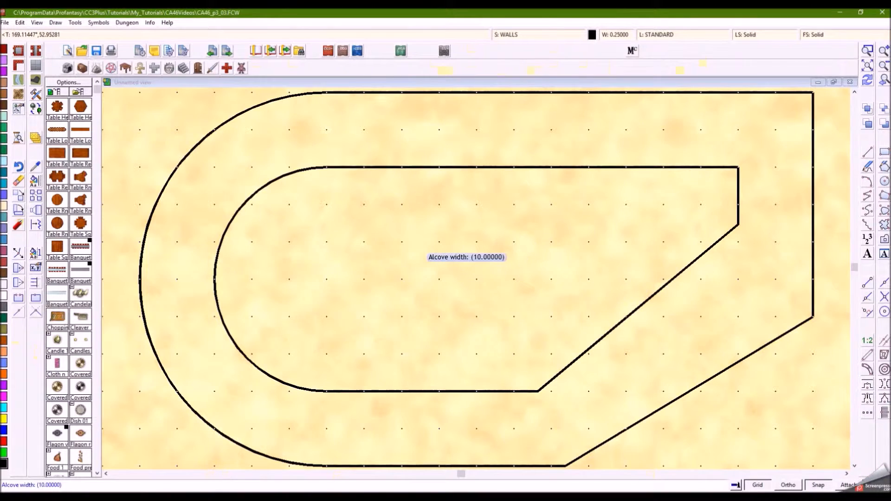
key(Return)
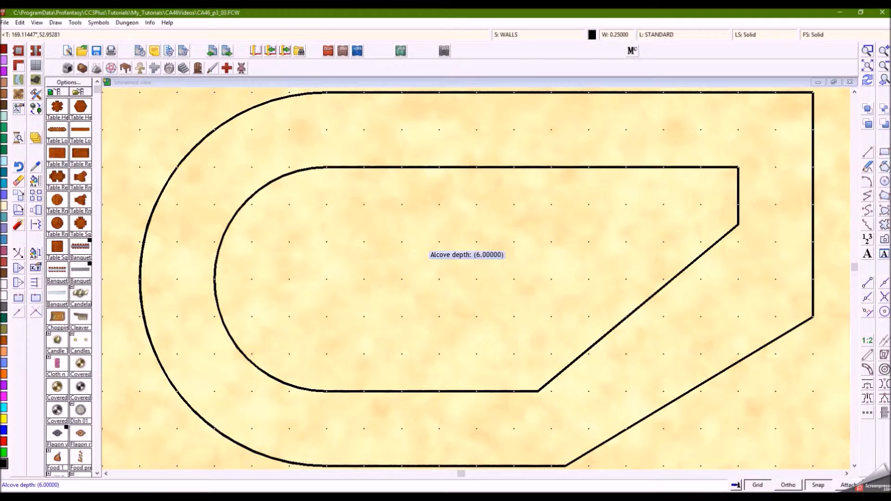
key(Return)
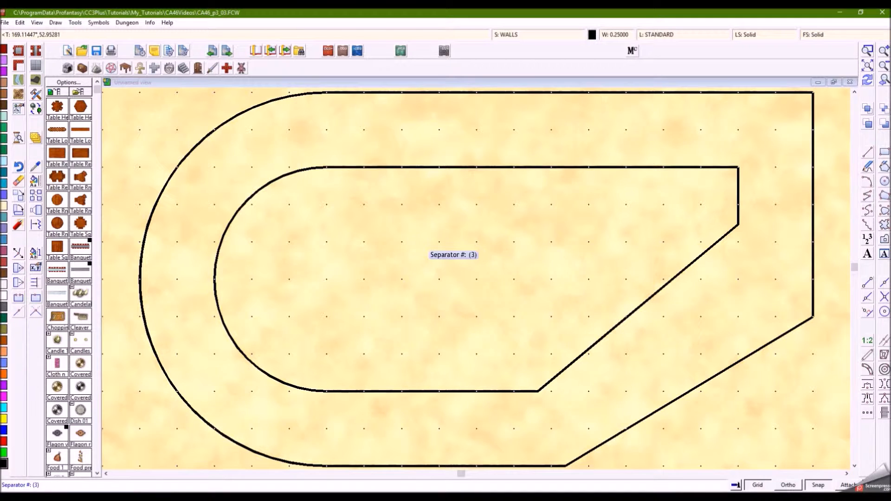
text(2)
key(Return)
key(Return)
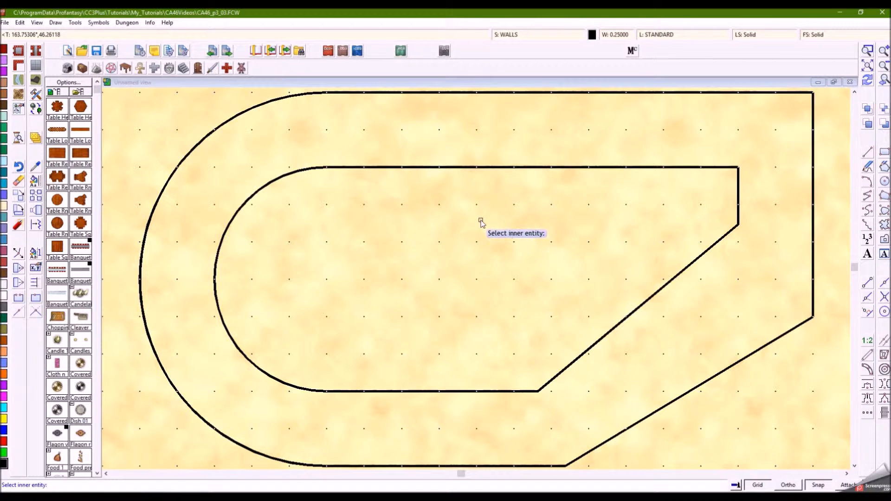
click(485, 168)
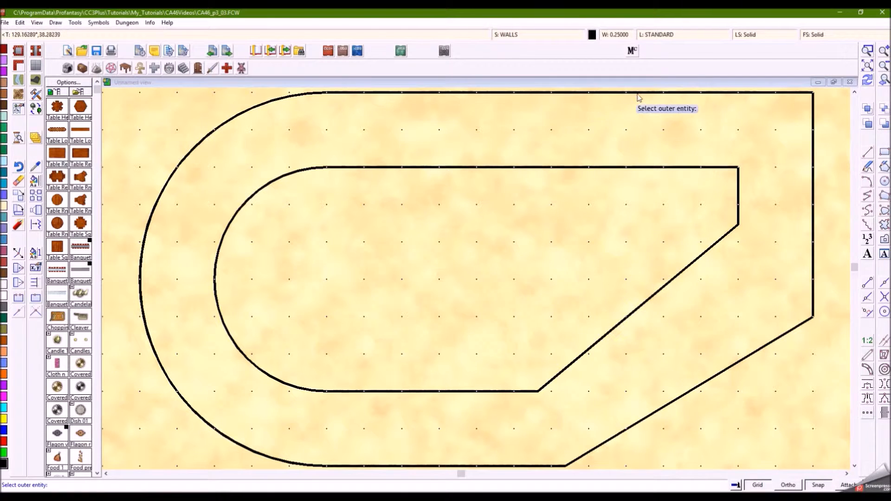
click(667, 94)
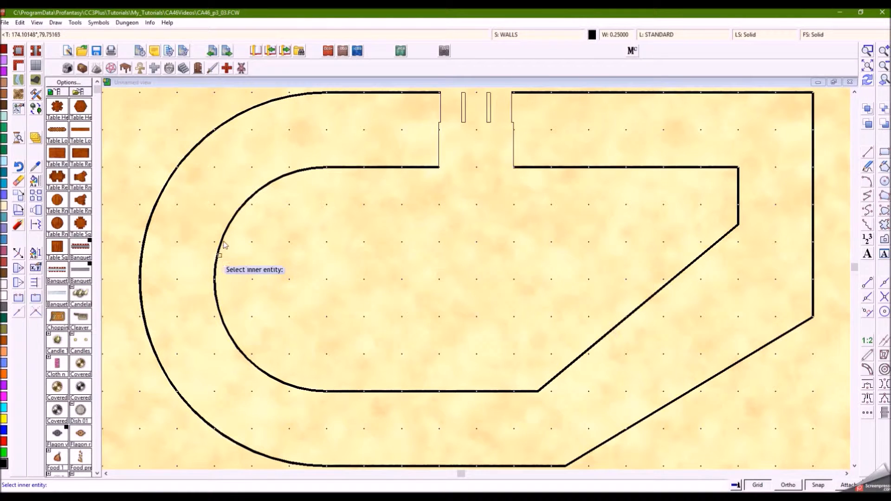
- Add another simple window with the same settings through the upper part of the curved walls
click(230, 223)
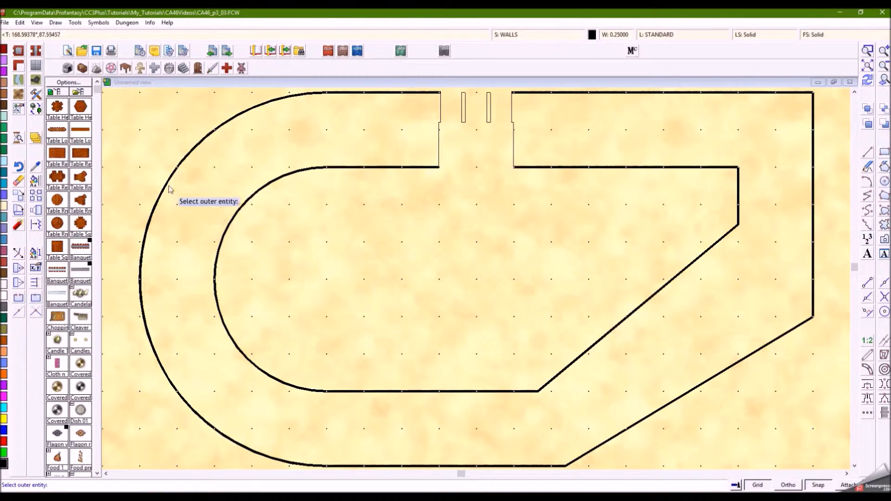
click(166, 186)
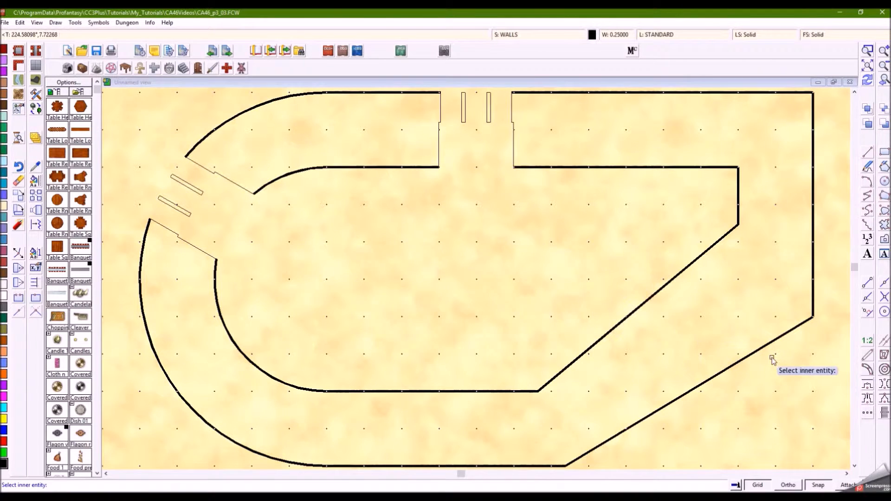
right_click(520, 270)
key(Return)
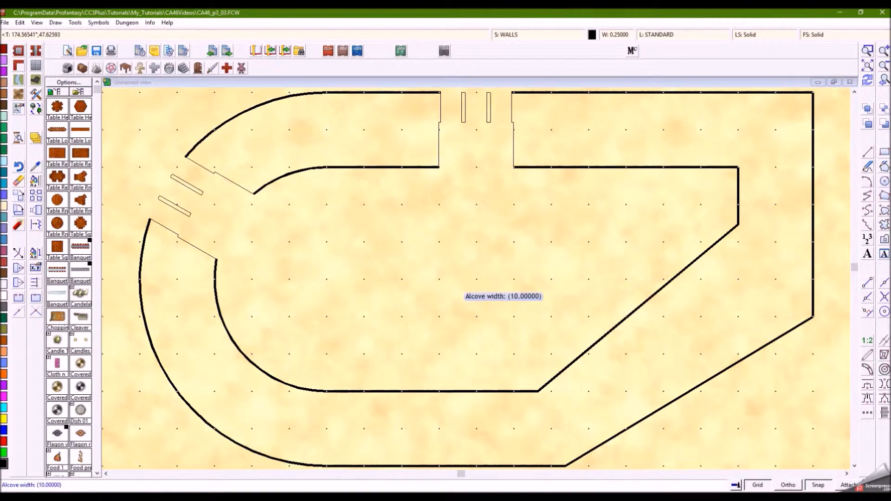
- Add another window through the upper walls, east of the first one, with alcove width 10 and separator width 0.5
key(Return)
key(Return)
key(Return)
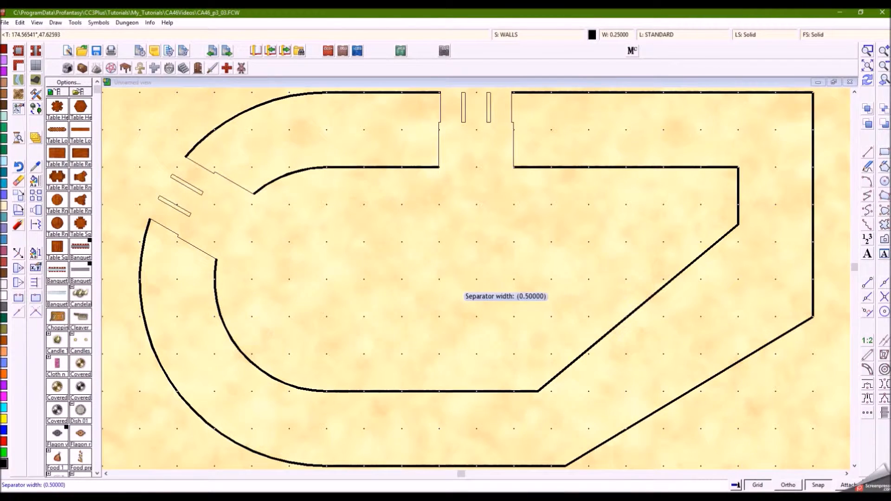
key(Return)
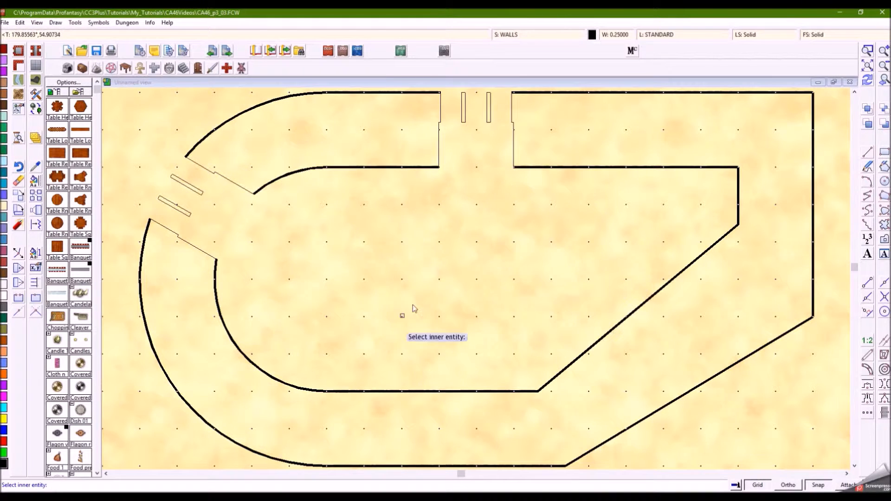
click(634, 166)
click(640, 94)
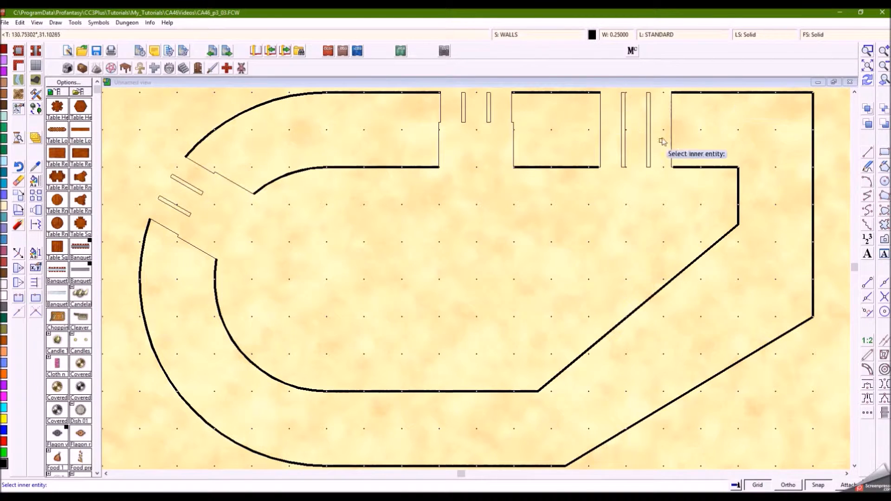
- Add a window with columns through the diagonal walls, using column width 5 and separator number 2
right_click(609, 264)
right_click(623, 302)
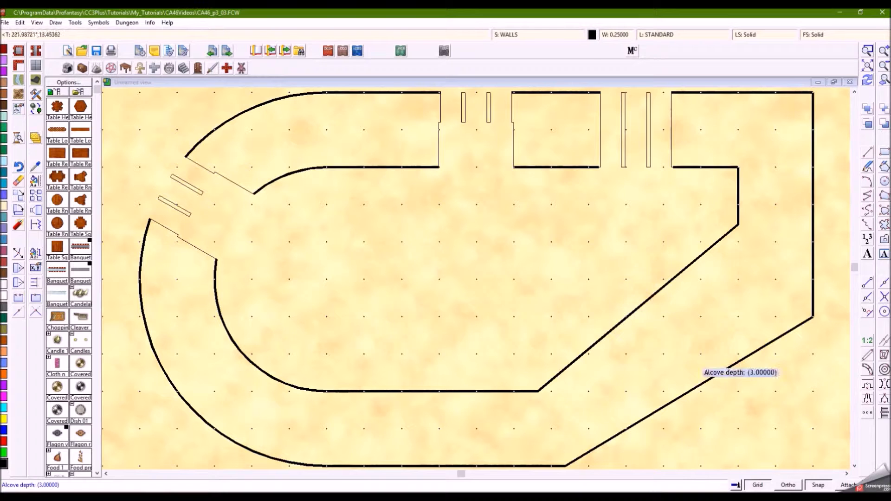
click(868, 398)
click(831, 418)
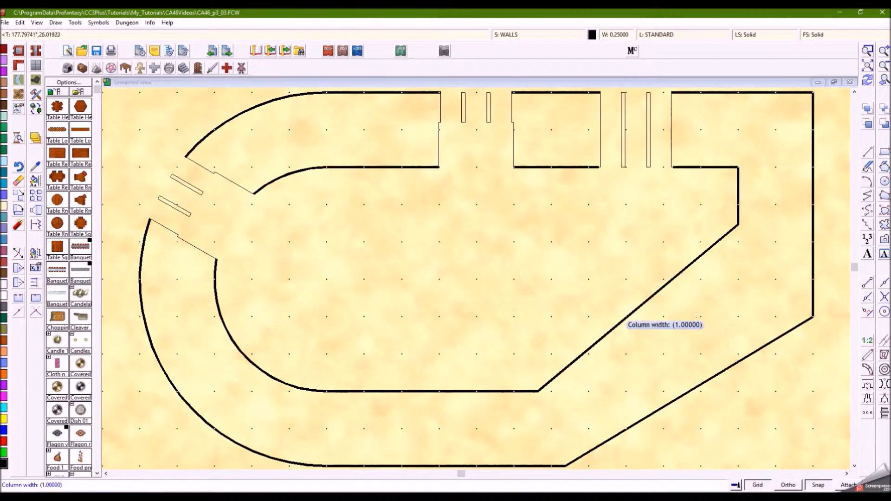
text(5)
key(Return)
key(Return)
key(Return)
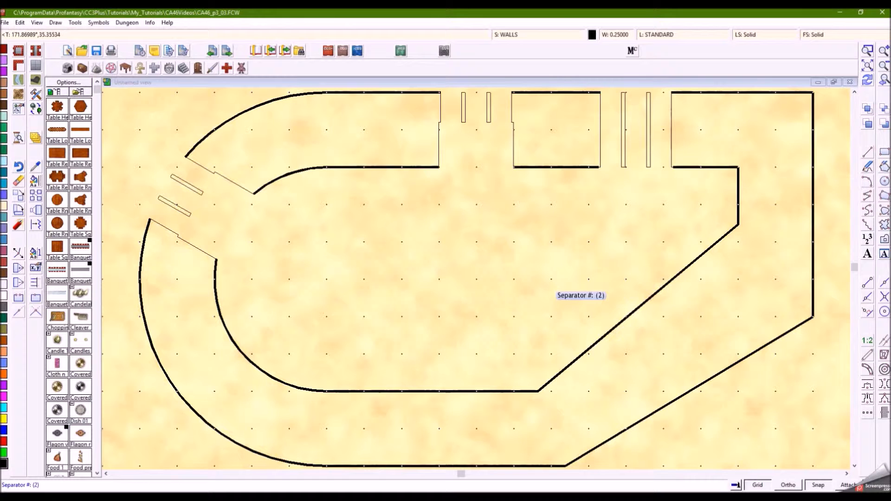
key(Return)
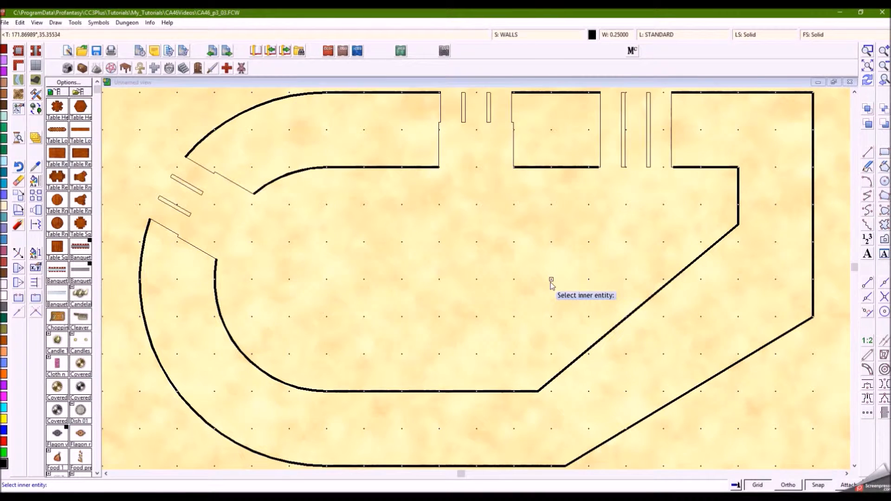
click(645, 303)
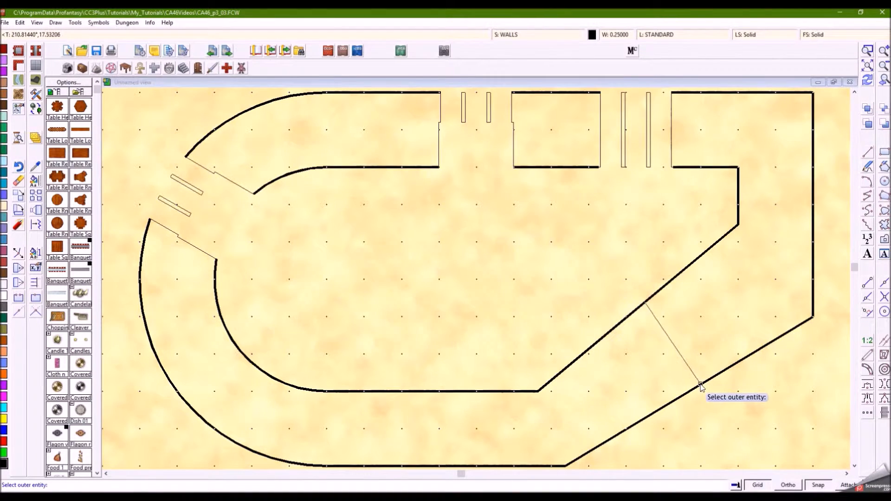
click(701, 385)
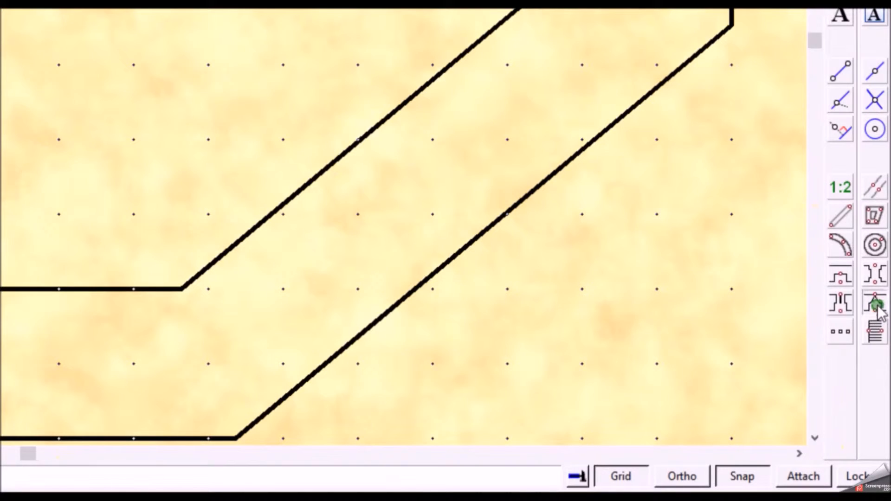
- Add two simple arrow slits through the upper walls with alcove depth 6, slit inner width 2 and slit outer width 0.25
click(885, 398)
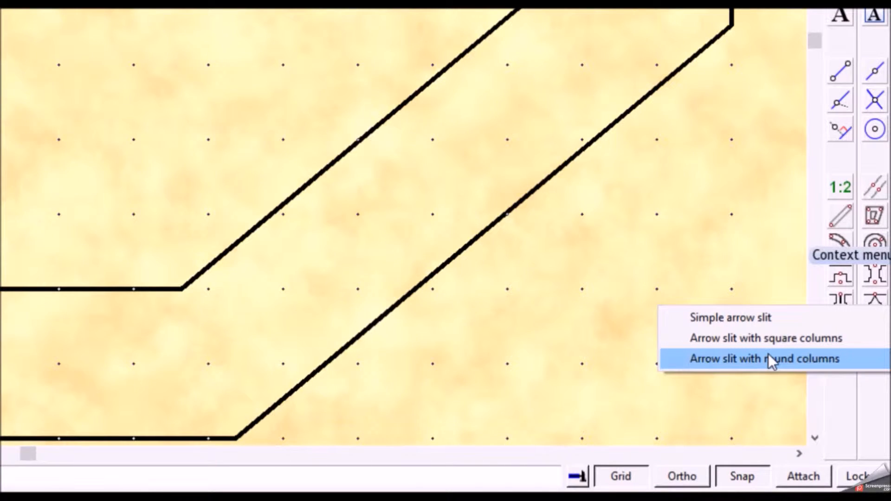
click(727, 317)
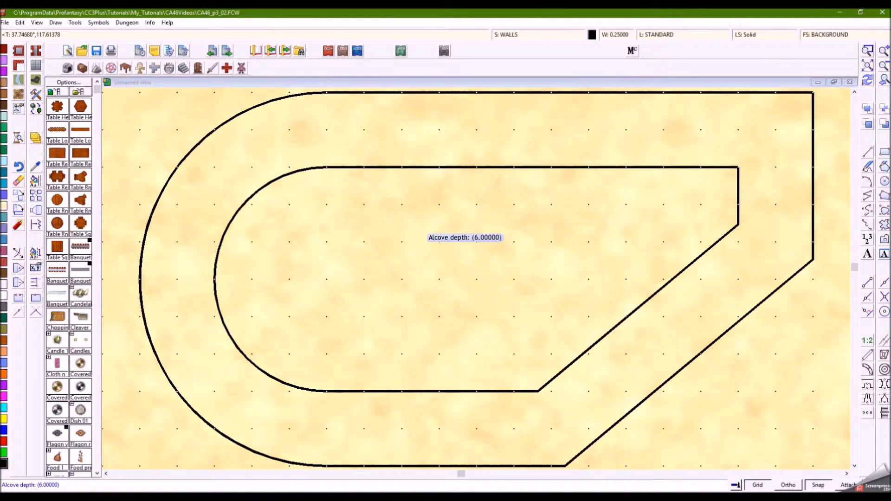
key(Return)
key(Return)
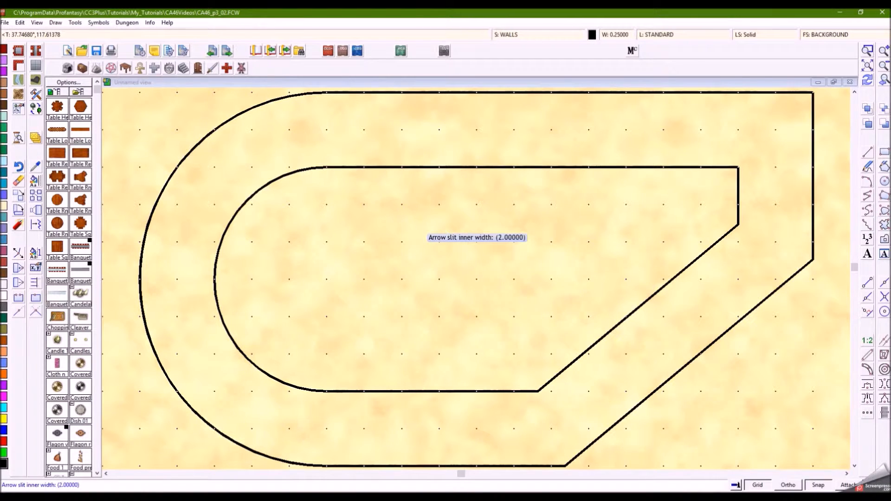
key(Return)
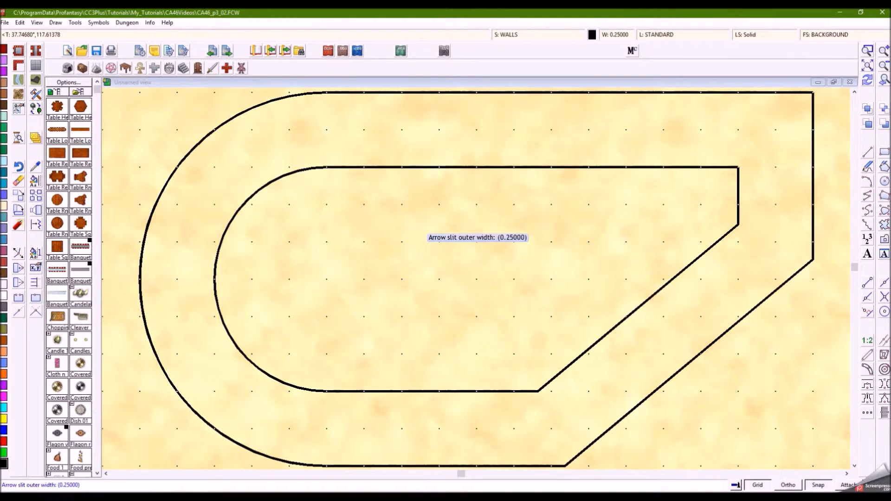
key(Return)
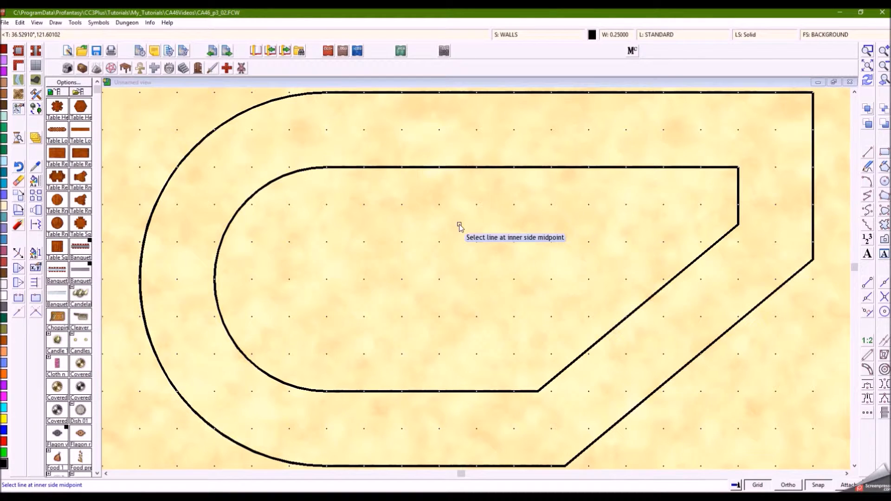
click(513, 167)
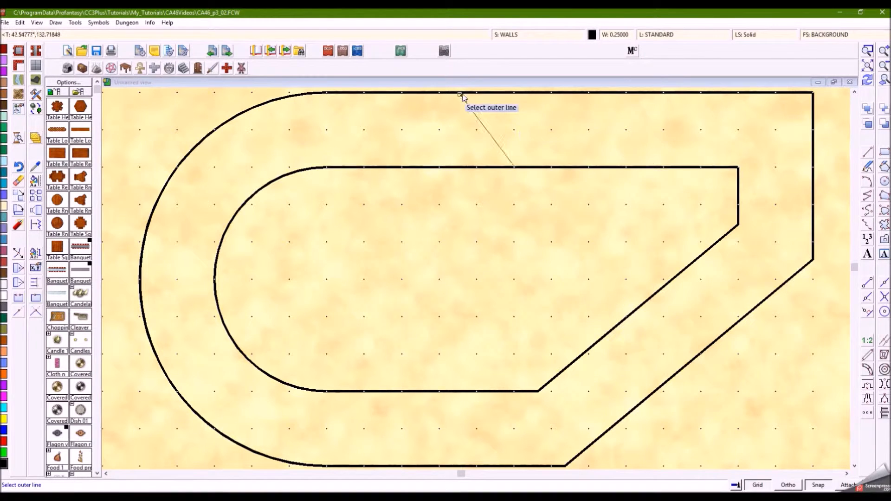
click(437, 95)
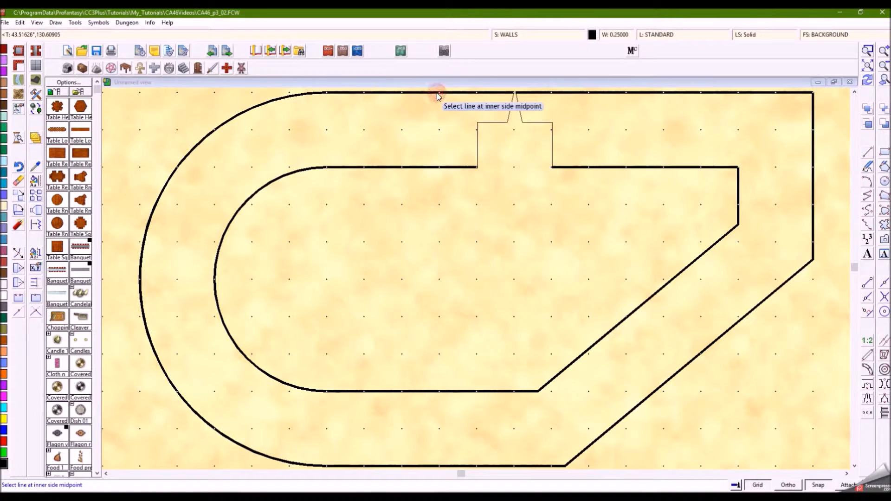
click(649, 167)
click(671, 94)
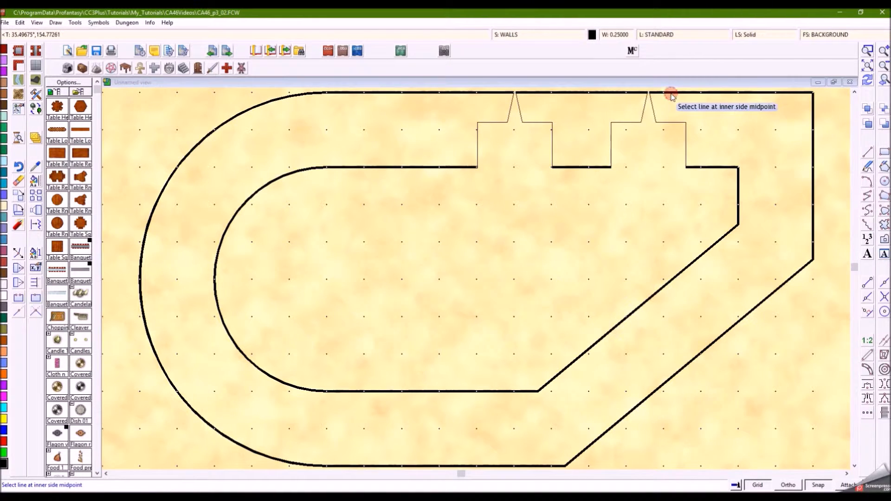
- Add simple arrow slits with the same settings to the curved walls, one above and one below their middle, and one to the diagonal walls
click(237, 215)
click(176, 170)
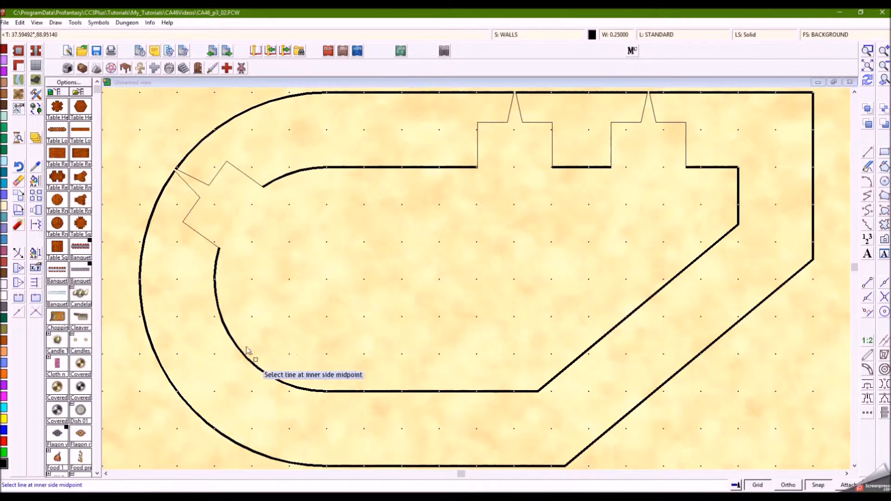
click(235, 338)
click(178, 393)
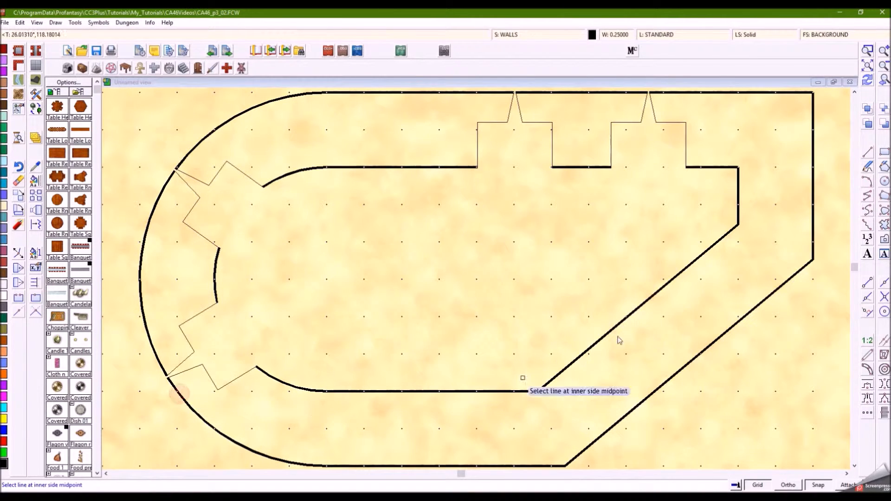
click(627, 318)
click(678, 373)
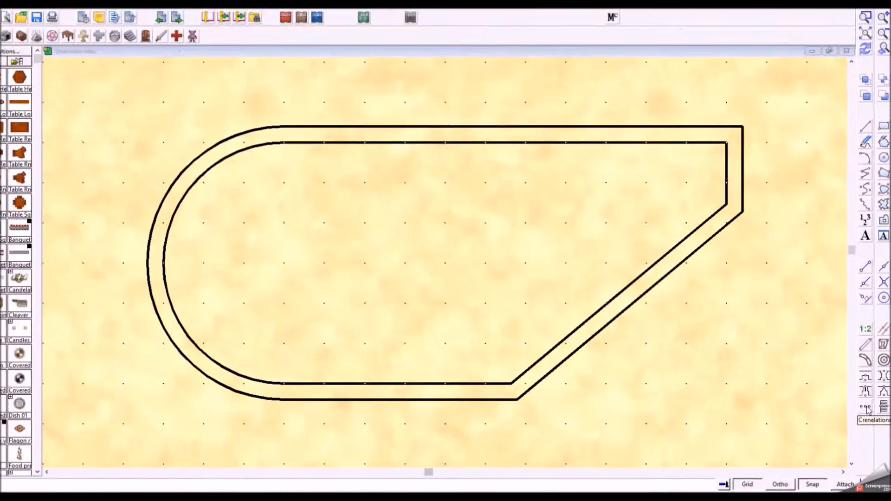
- Add crenelations along the upper walls with merlon width 3, crenel width 2 and no arrow slits in the merlons
click(843, 331)
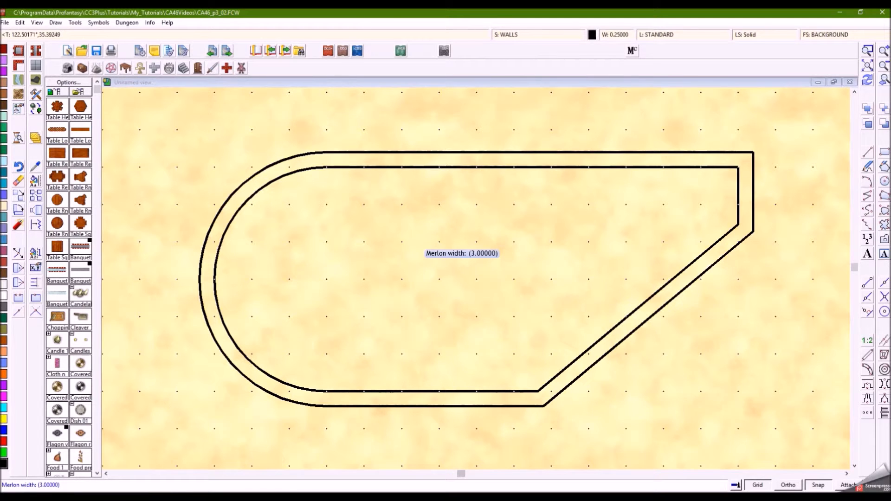
key(Return)
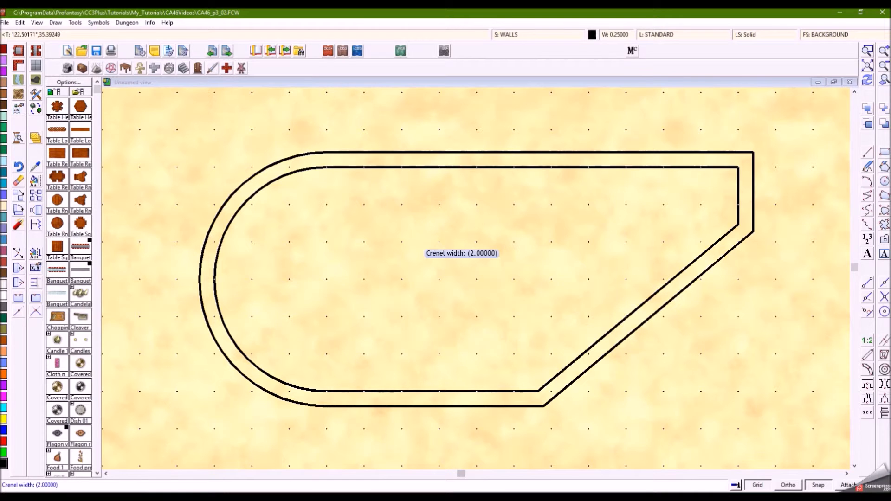
key(Return)
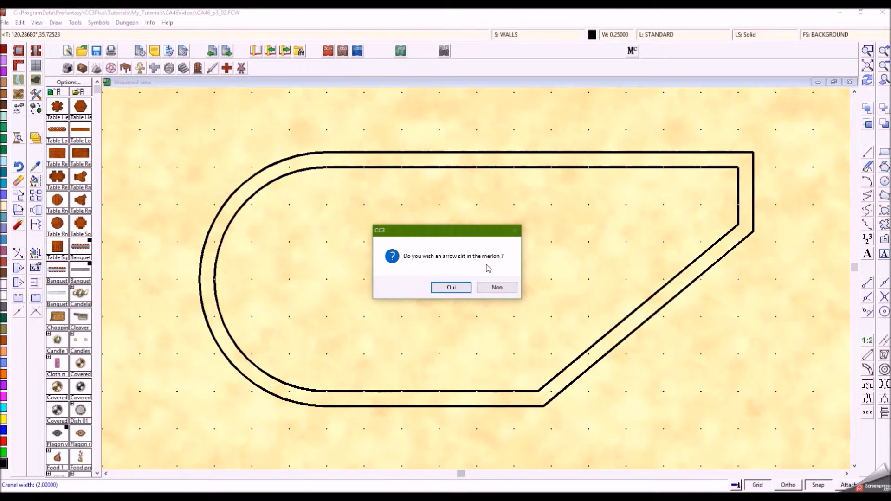
click(497, 288)
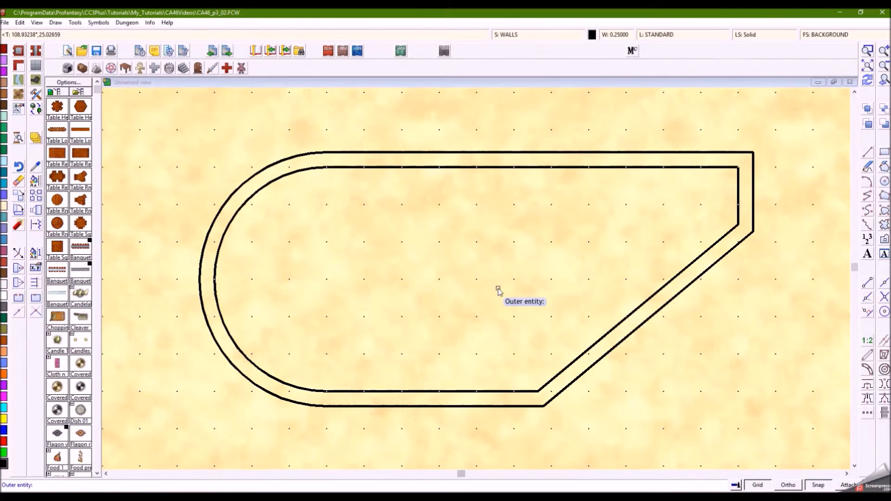
click(480, 153)
click(471, 167)
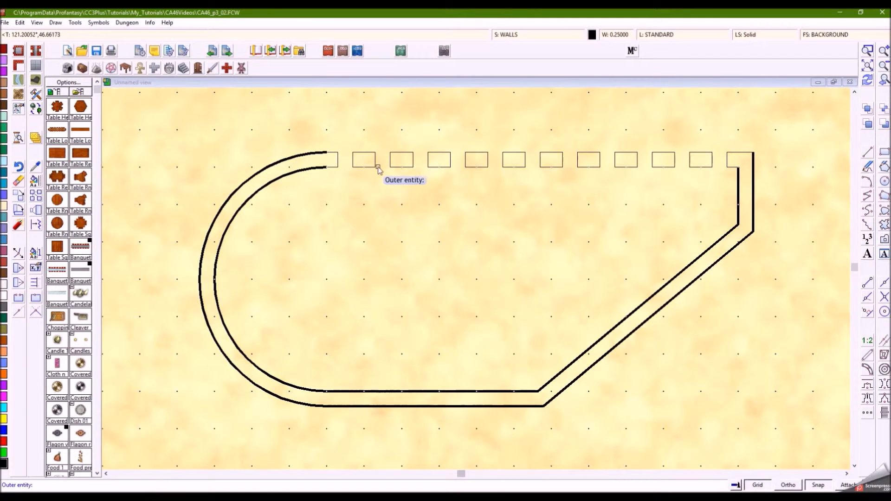
- Add crenelations with arrow slits to the diagonal and curved walls, using merlon width 3, crenel width 2, outer slit width 0.25 and inner slit width 2
right_click(493, 259)
right_click(503, 251)
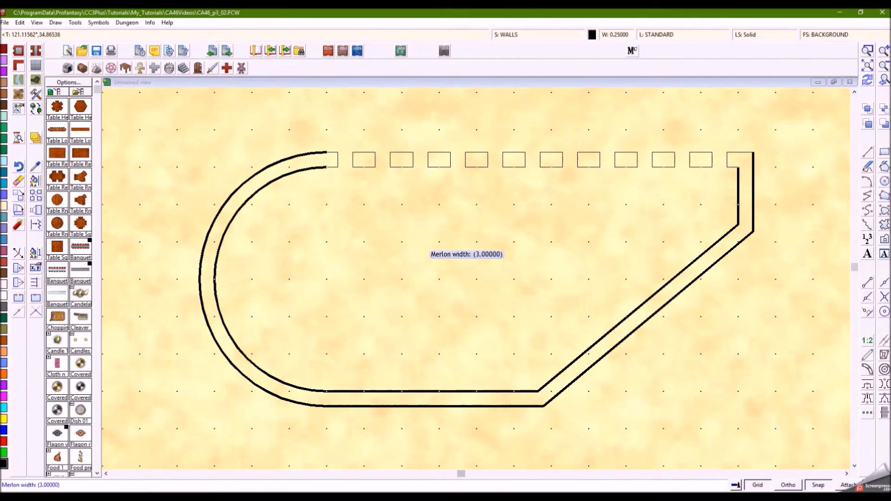
right_click(430, 241)
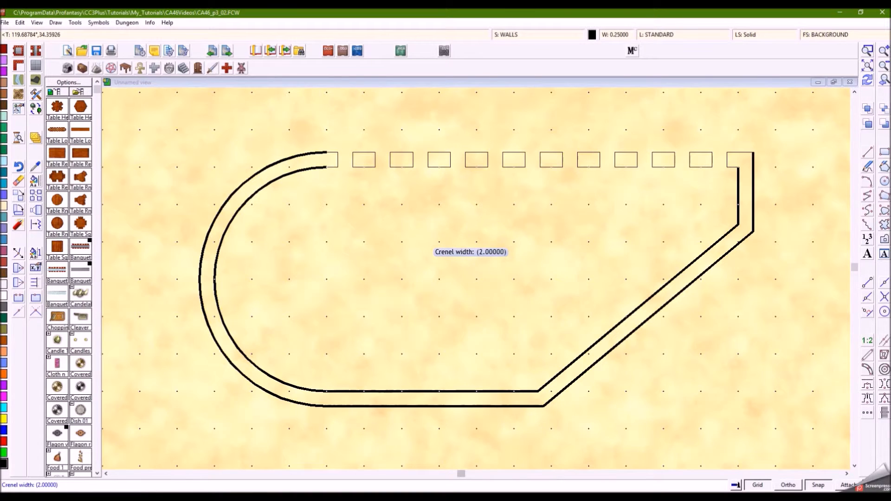
right_click(425, 240)
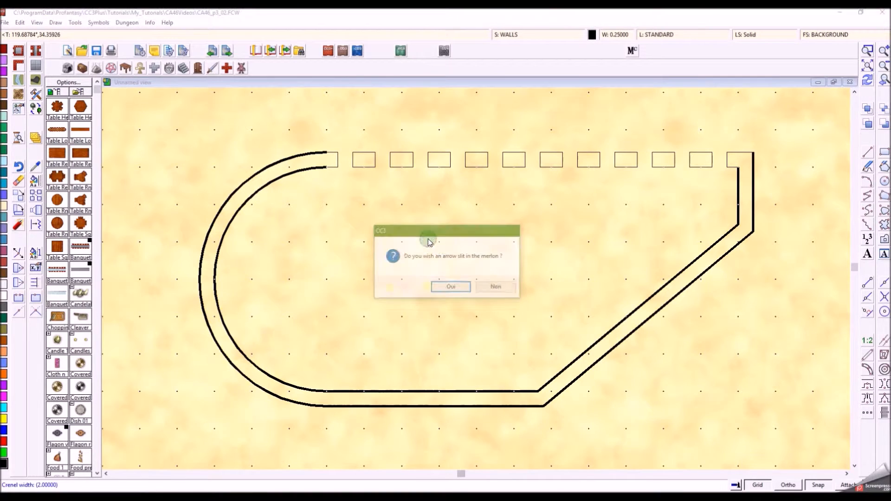
click(452, 287)
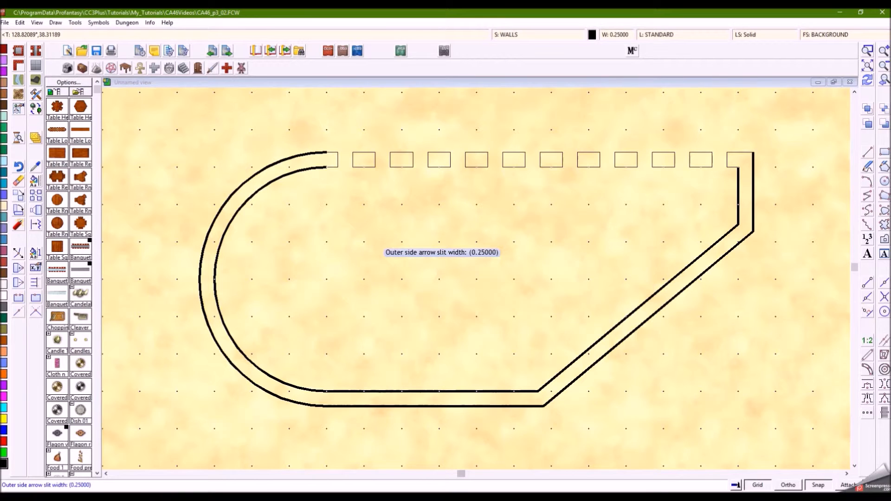
key(Return)
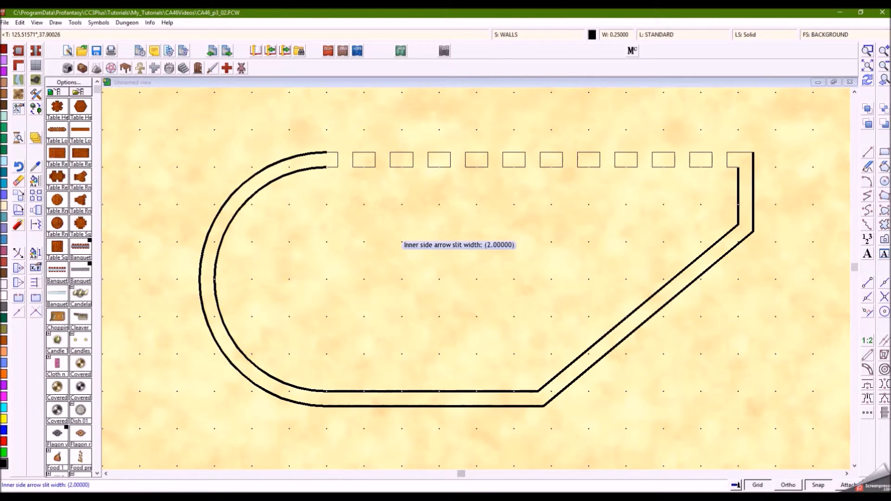
key(Return)
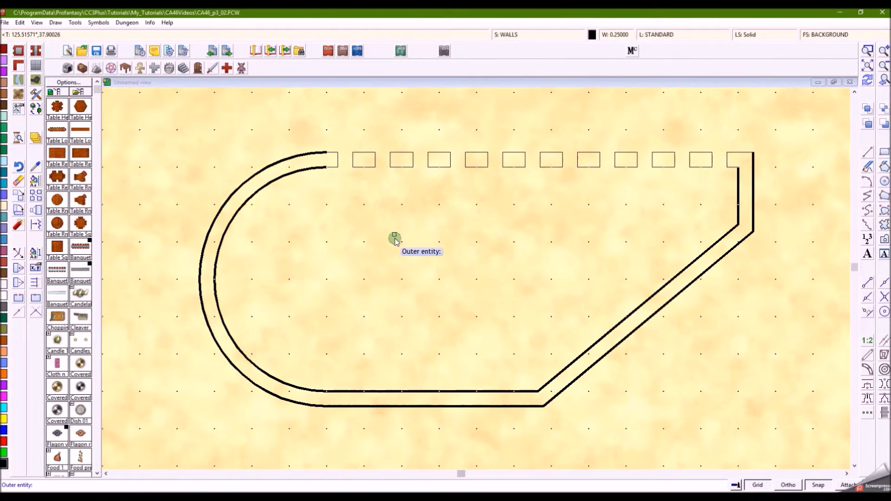
click(643, 326)
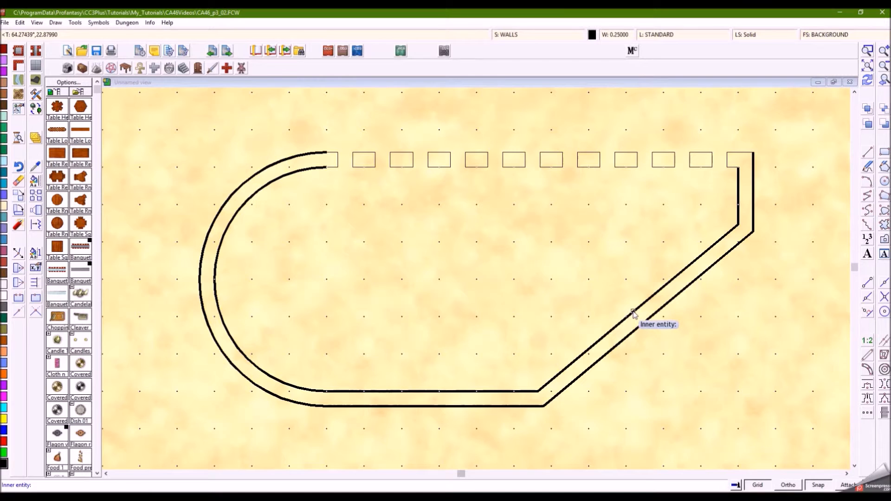
click(632, 313)
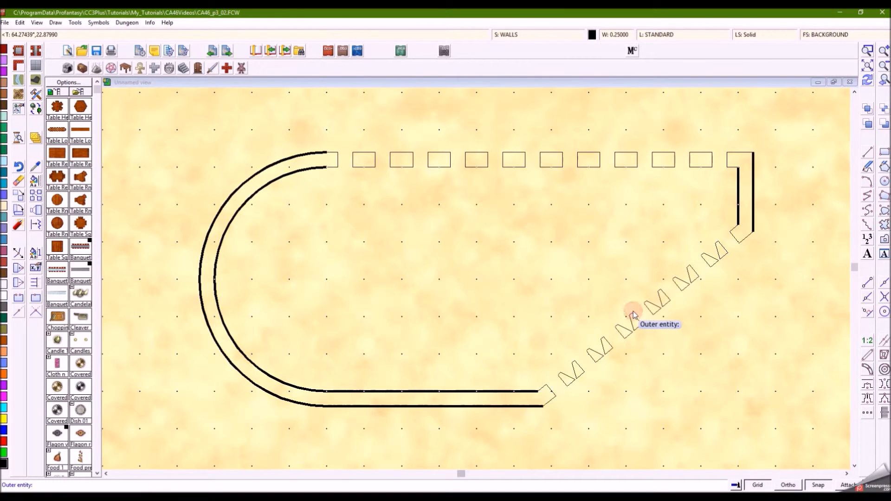
click(200, 284)
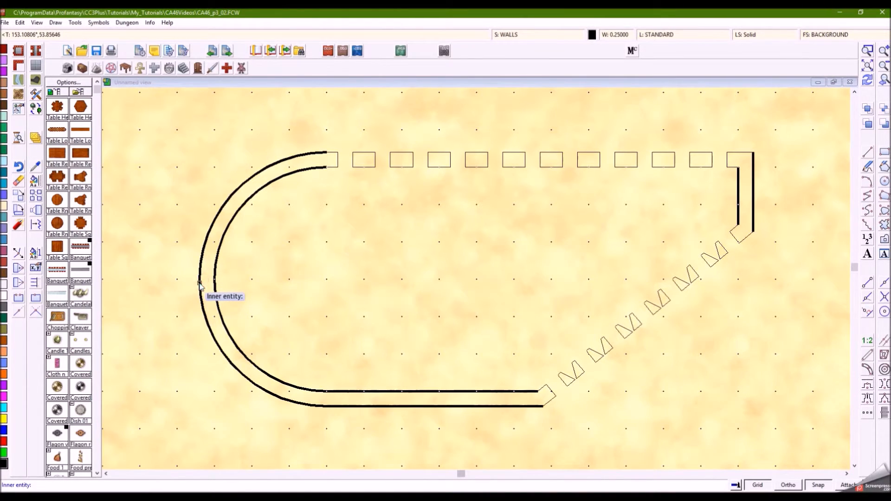
click(214, 286)
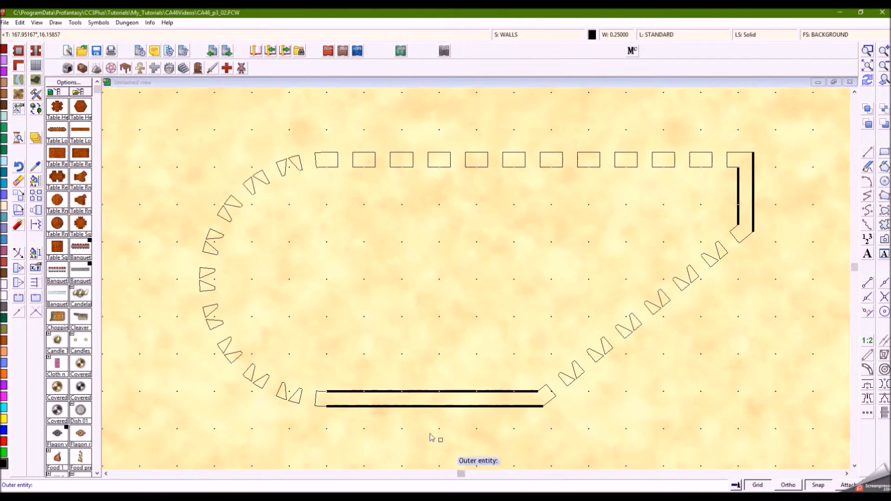
- Add crenelations with arrow slits to the lower horizontal walls and the short vertical walls, using the same settings
click(446, 407)
click(451, 392)
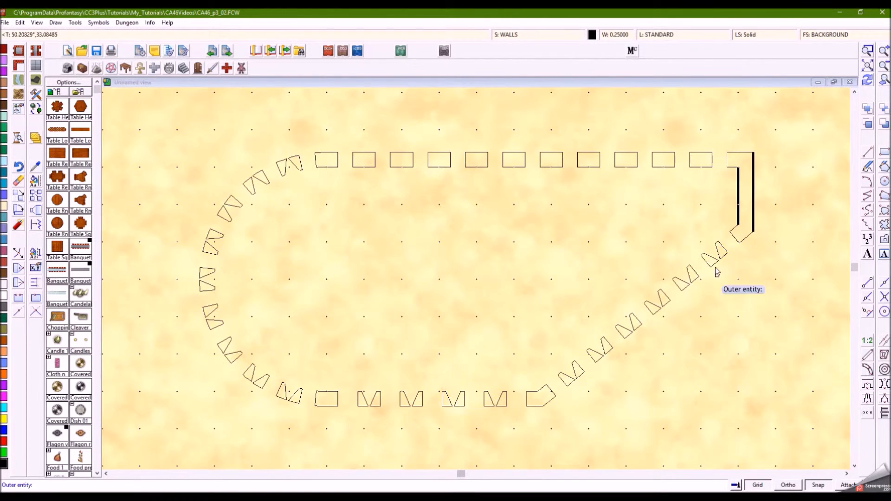
click(753, 191)
click(739, 195)
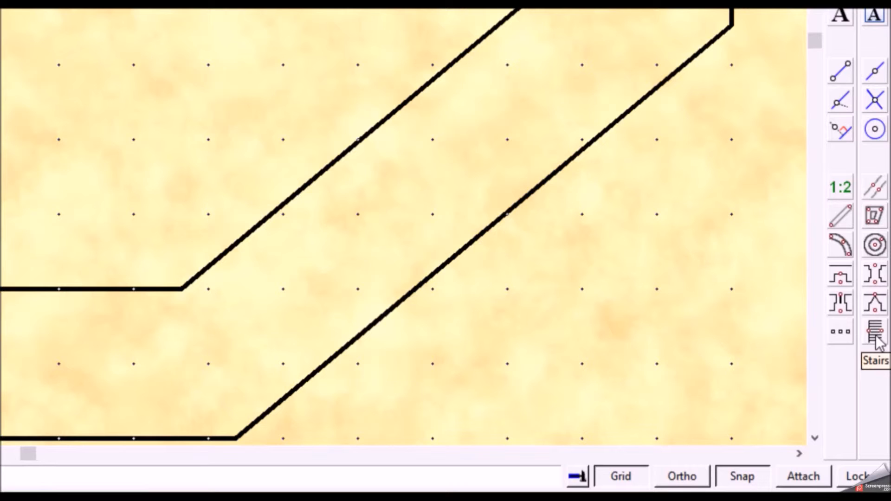
- Draw stairs along the interior side of the inner diagonal wall with going 1 and step width 5
click(877, 336)
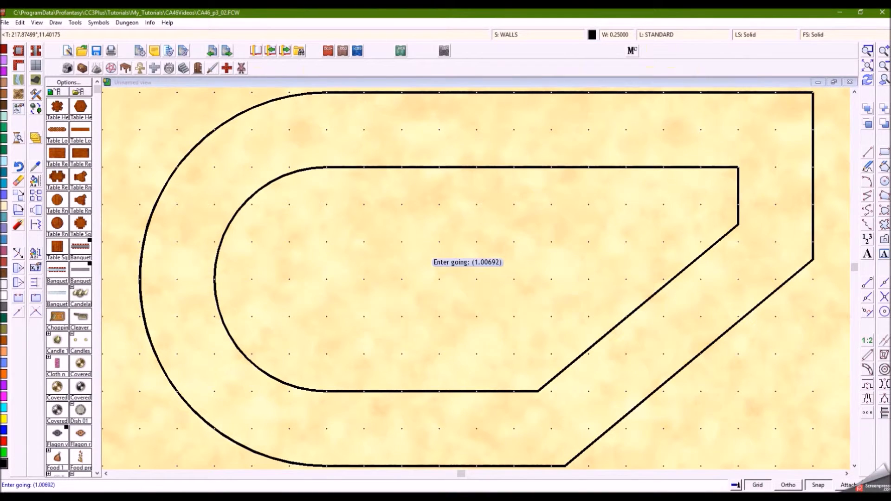
key(Return)
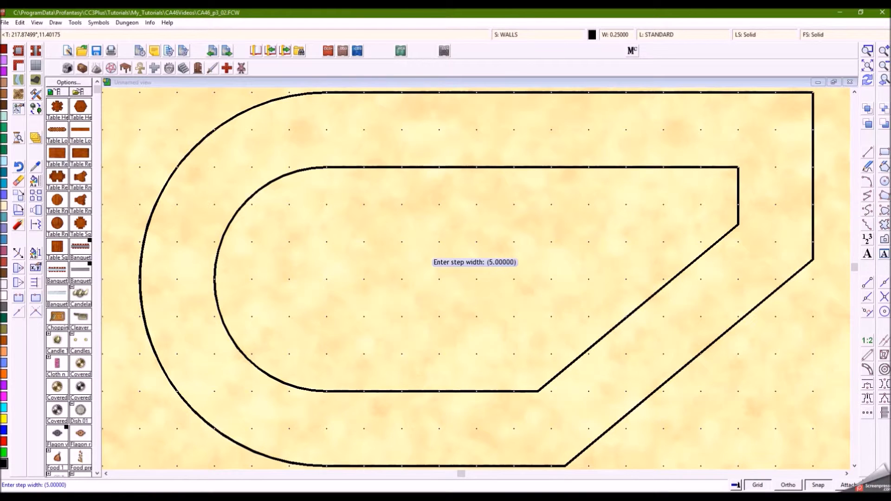
key(Return)
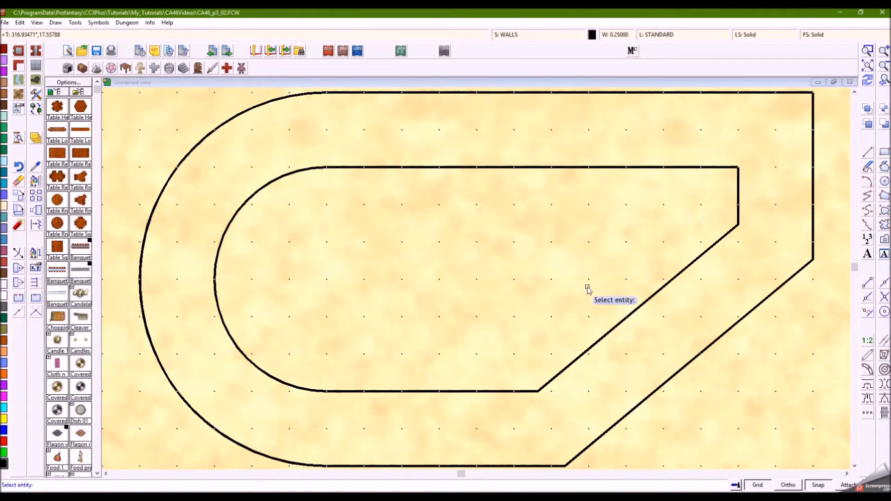
click(627, 320)
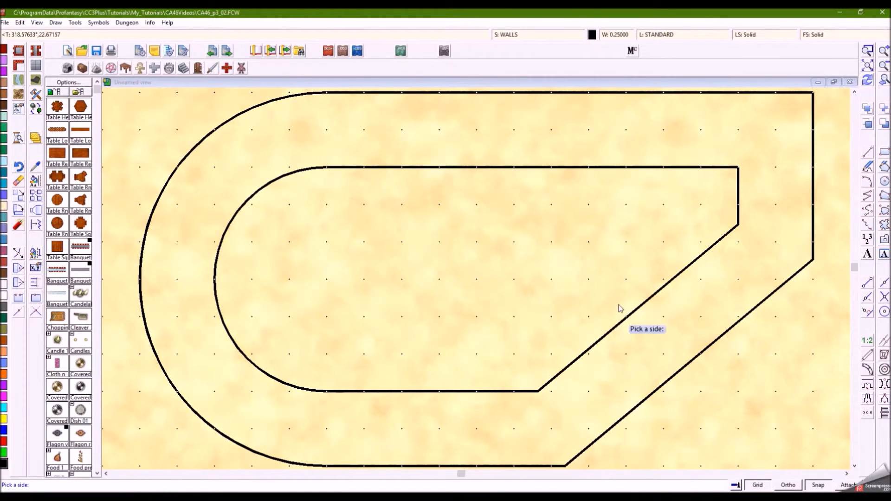
click(600, 293)
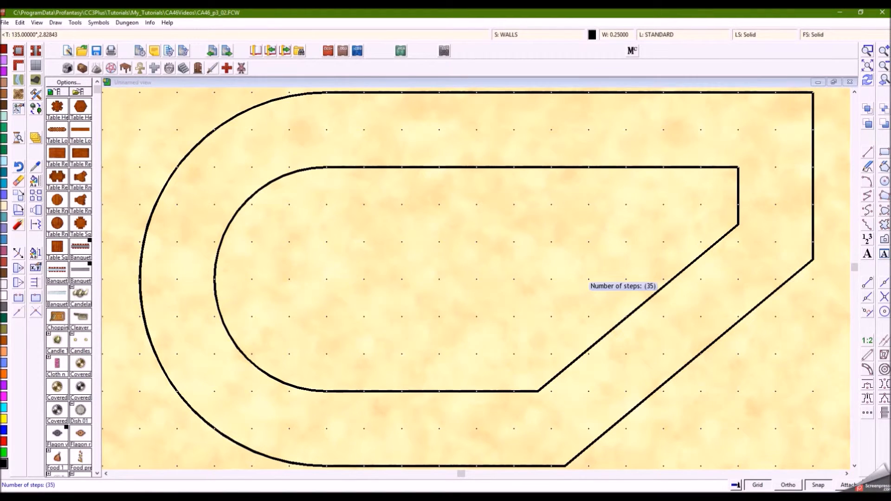
key(Return)
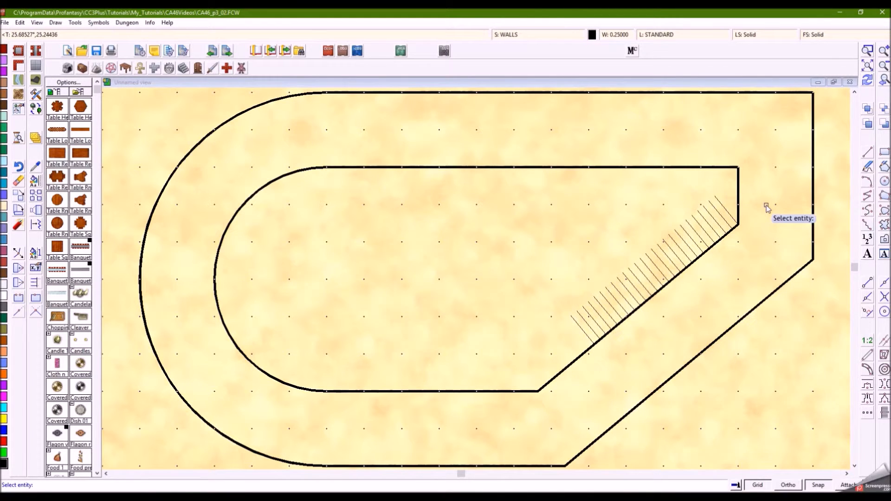
right_click(541, 253)
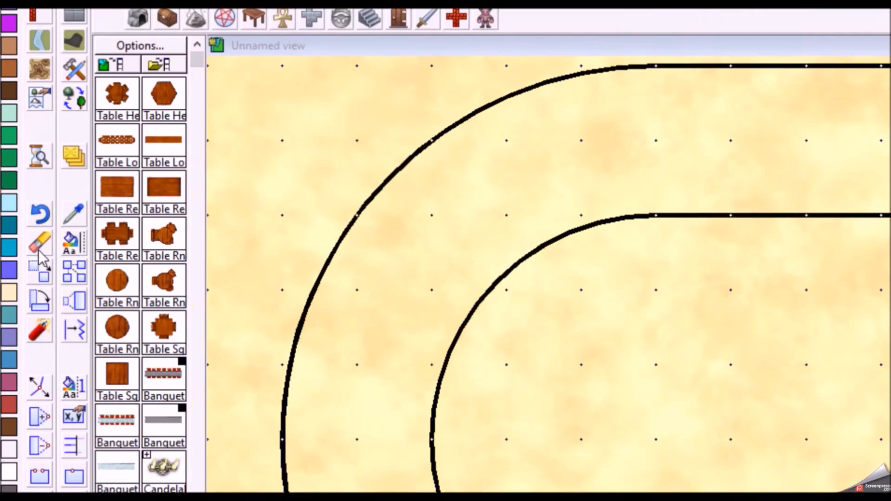
- Erase the five step lines at the upper end of the diagonal staircase
click(18, 184)
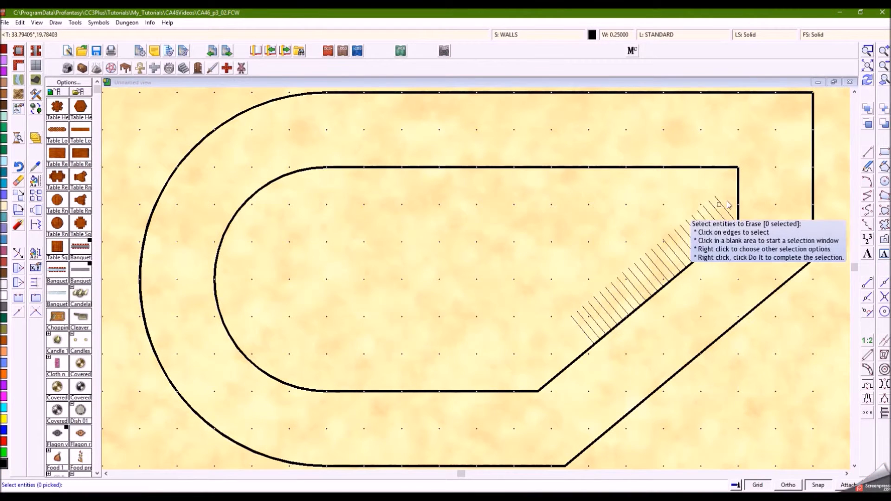
click(687, 188)
click(723, 222)
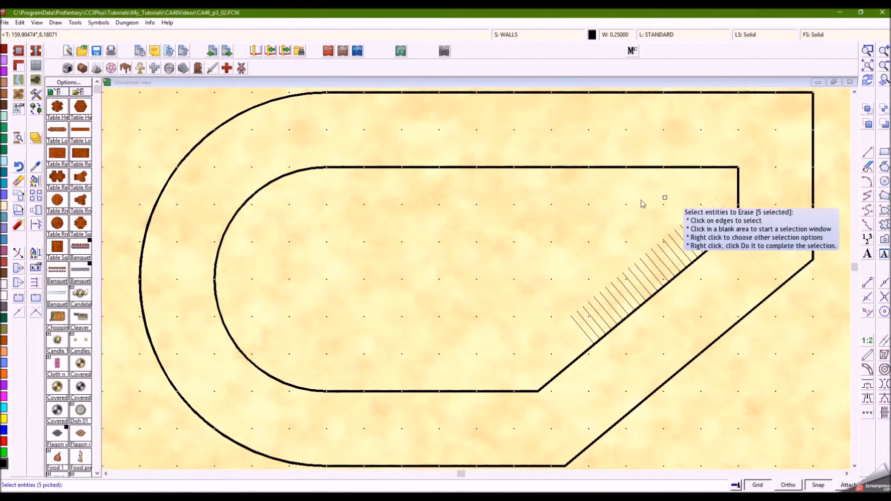
right_click(519, 230)
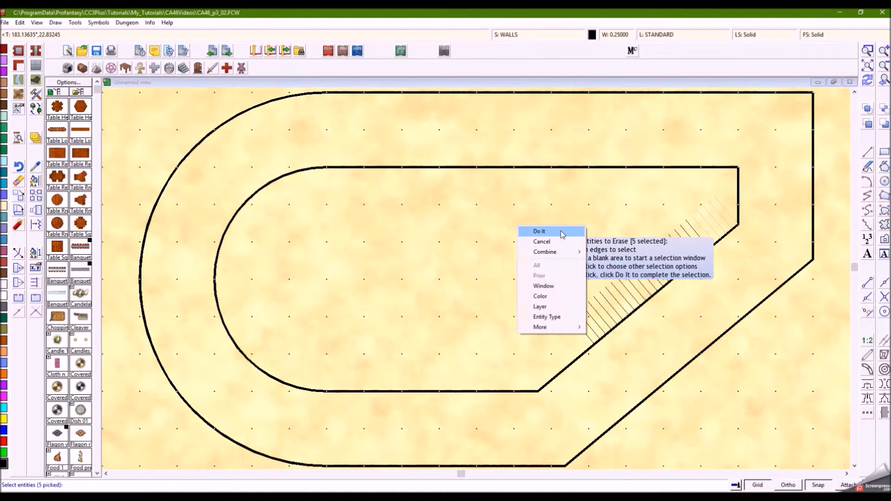
click(562, 234)
- Draw 39 stairs along the interior side of the inner curved wall with going 1 and step width 5
click(884, 413)
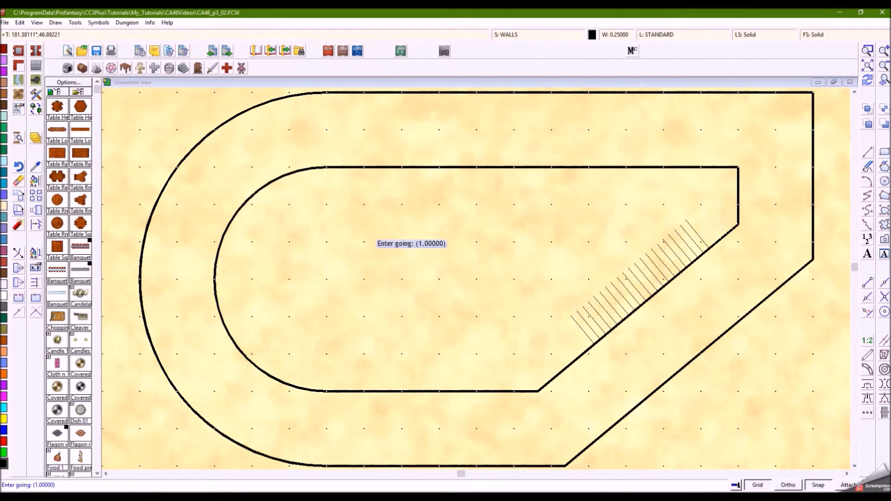
key(Return)
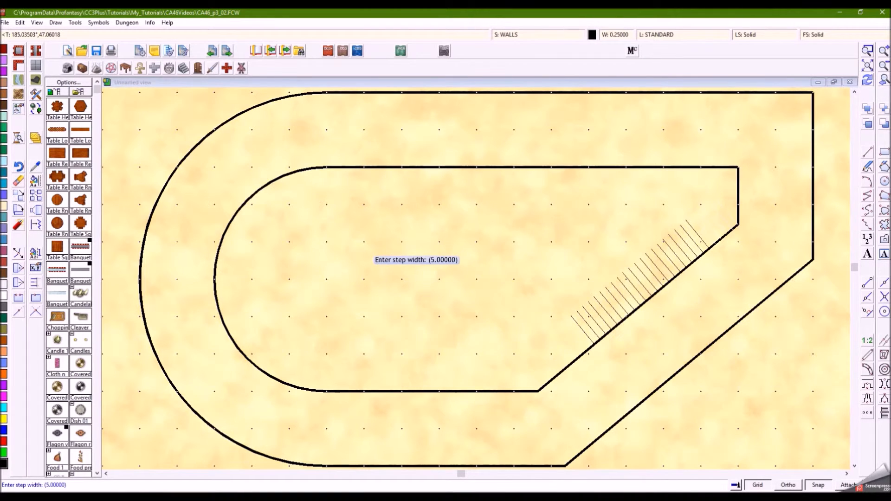
key(Return)
click(239, 210)
click(282, 251)
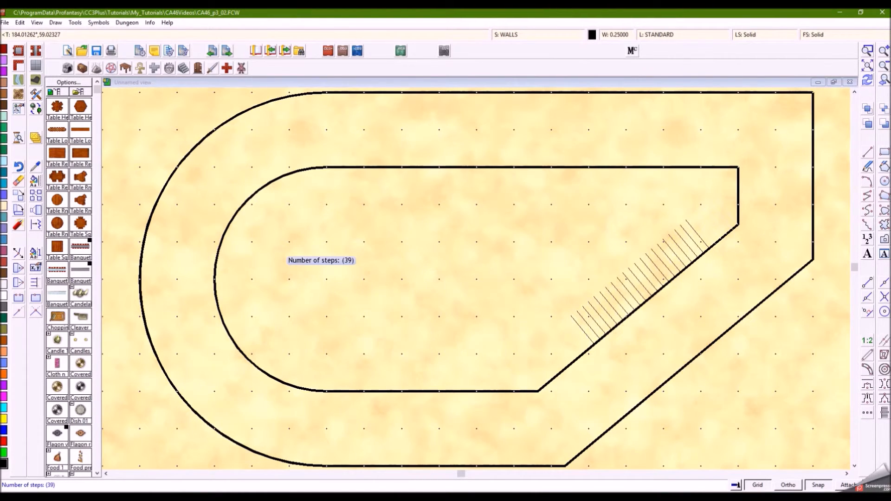
right_click(301, 305)
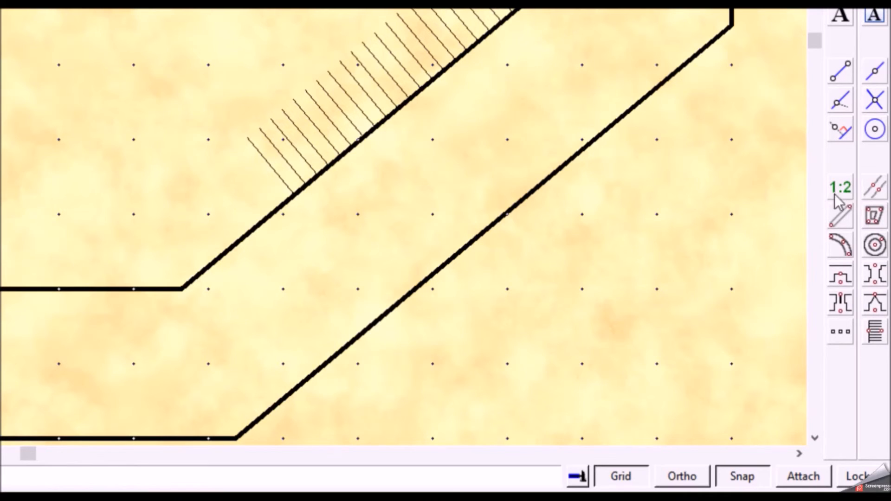
- Offset the outer diagonal wall outward to create a parallel line outside the outline
click(879, 188)
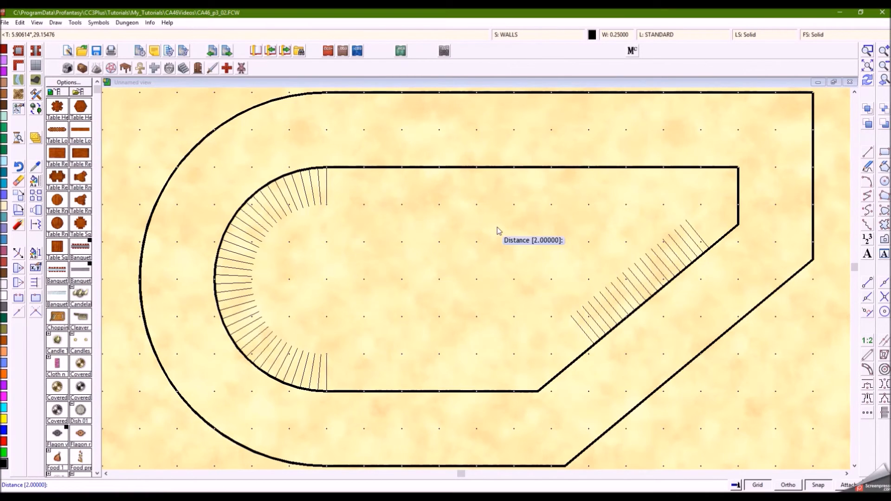
right_click(495, 253)
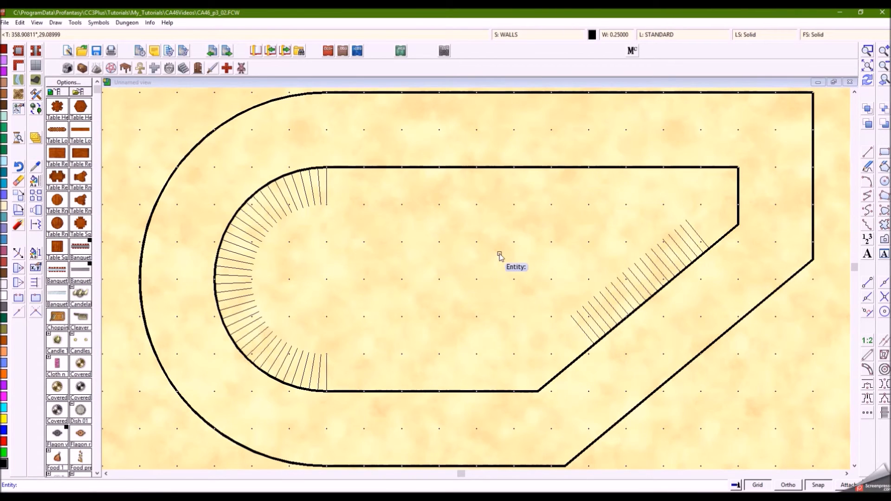
click(688, 362)
click(767, 401)
right_click(766, 403)
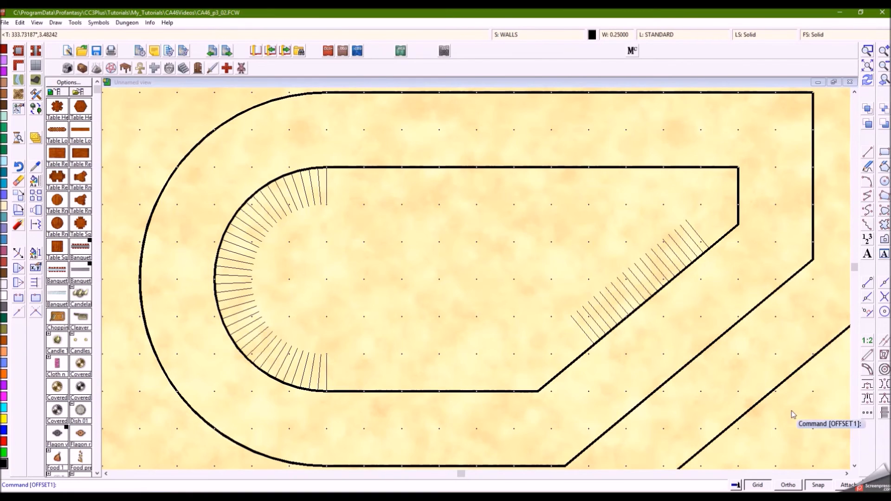